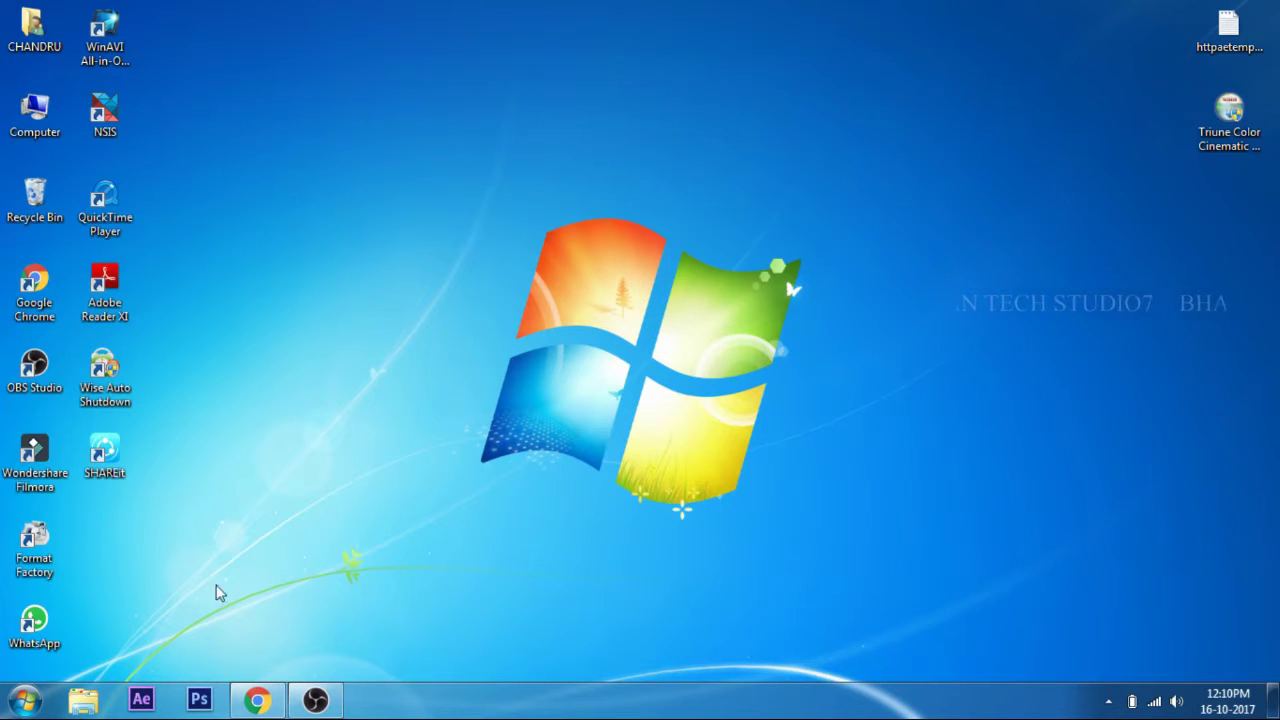
Switch to Google Chrome, search Google for "get into pc" and open the getintopc.com result
click(257, 700)
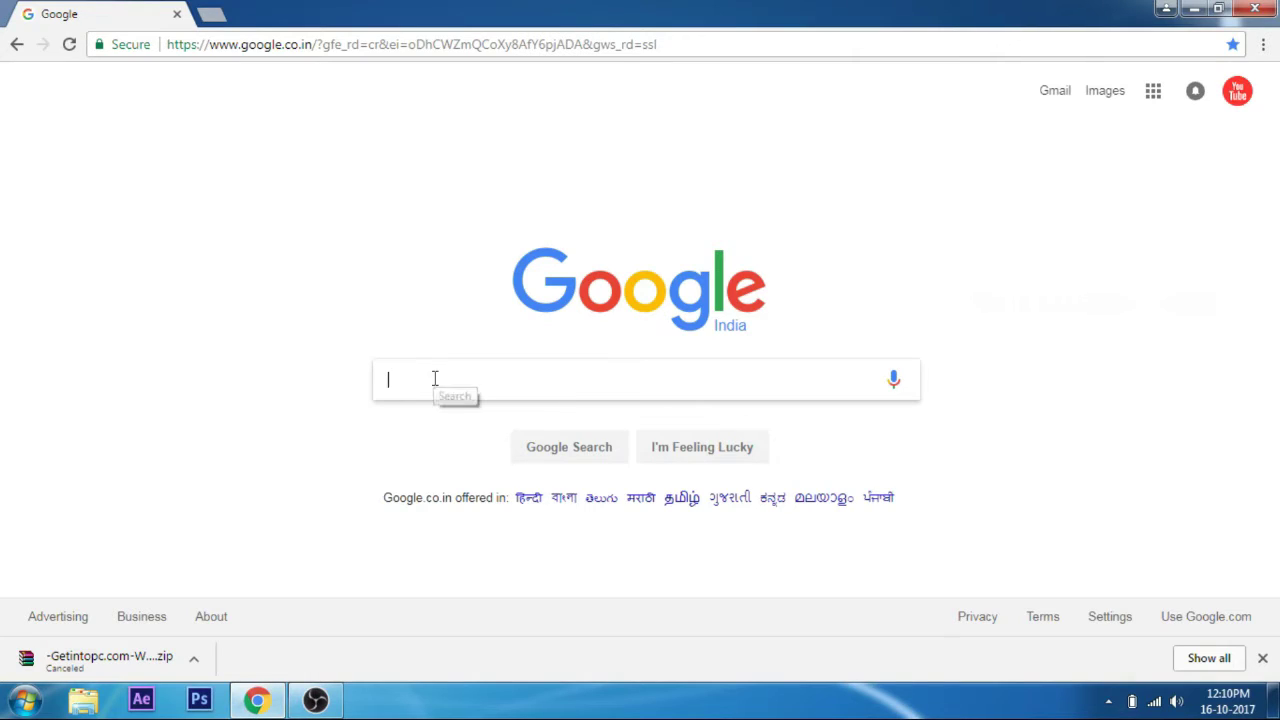
text(ge)
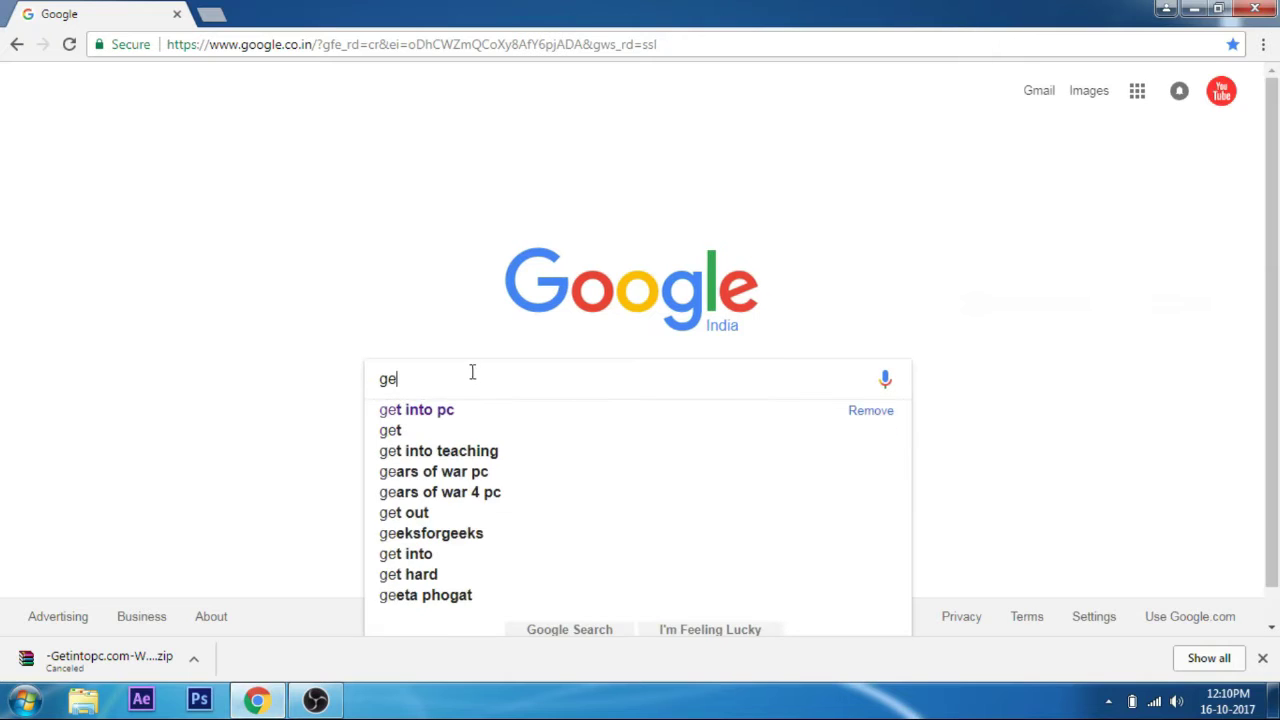
click(466, 409)
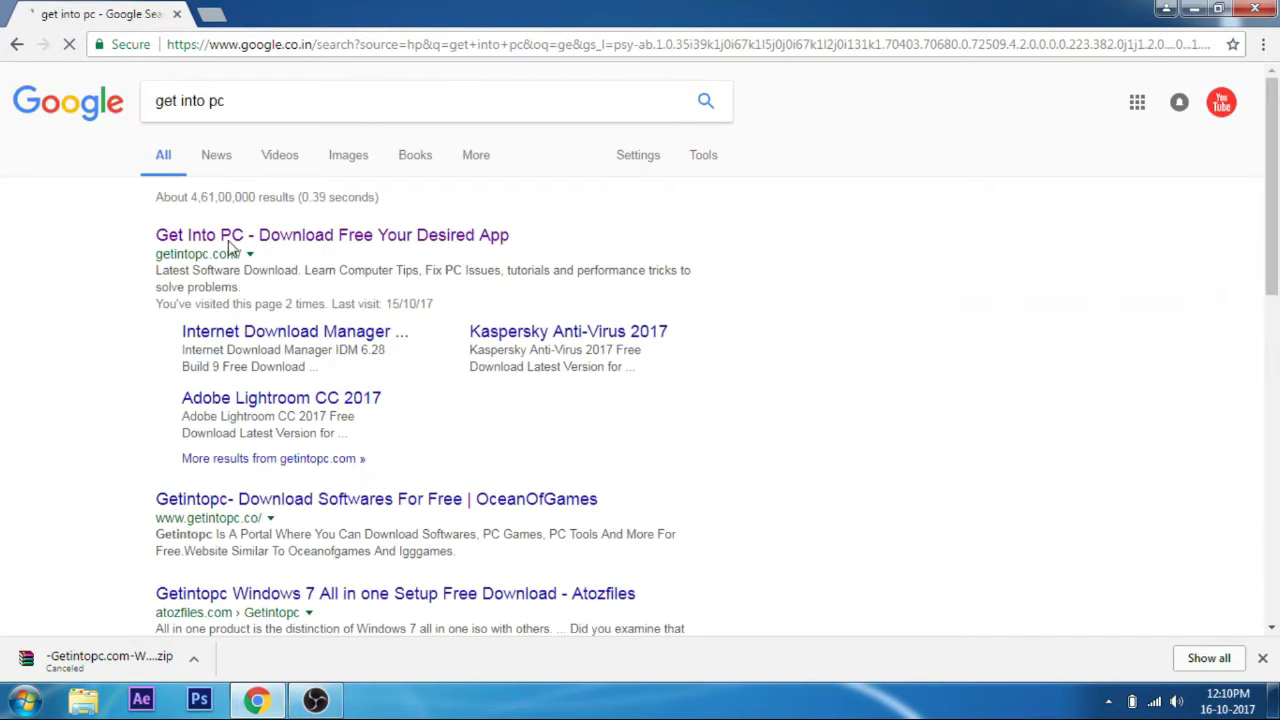
click(230, 240)
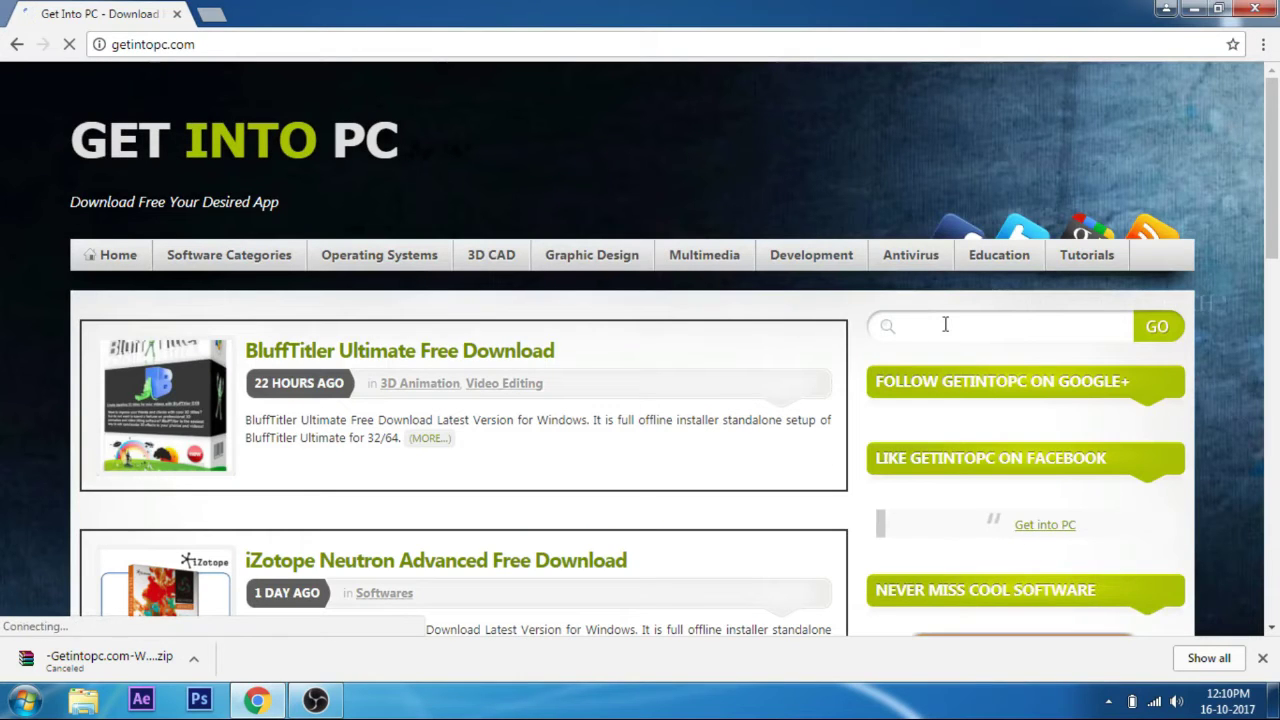
Search the Get Into PC site for "filmora"
click(947, 331)
text(filmora)
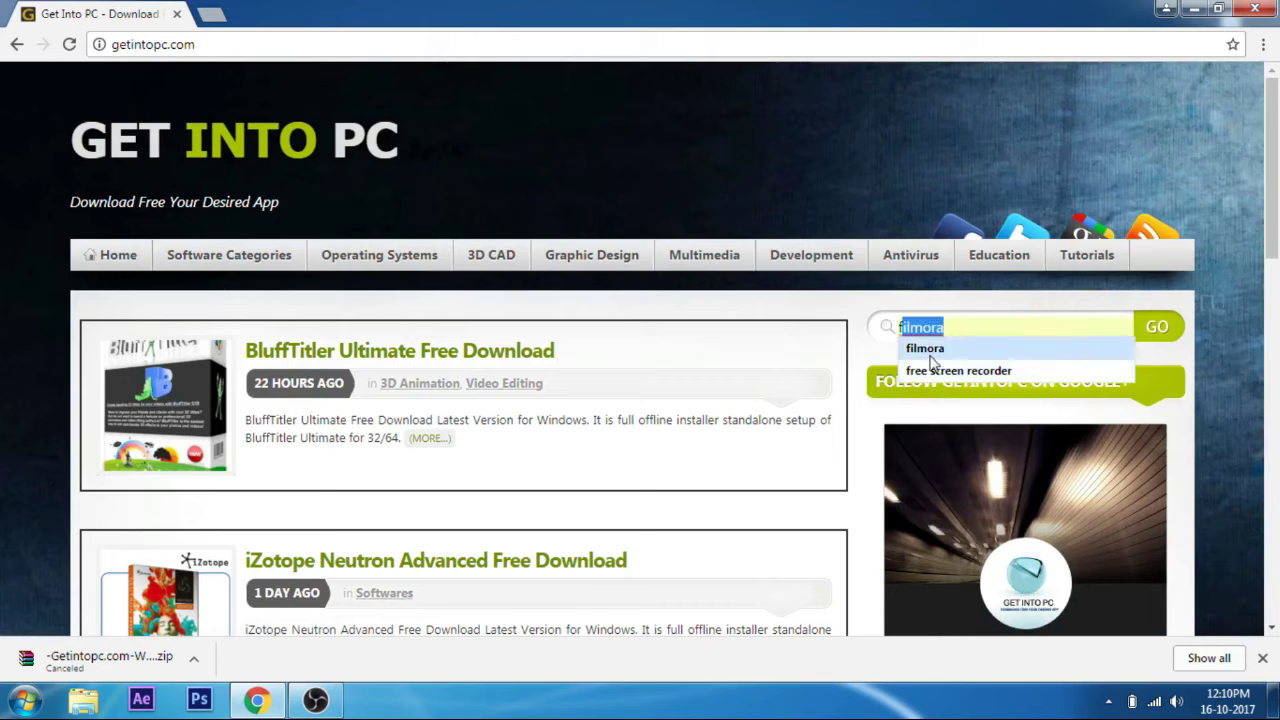
click(932, 352)
click(1157, 331)
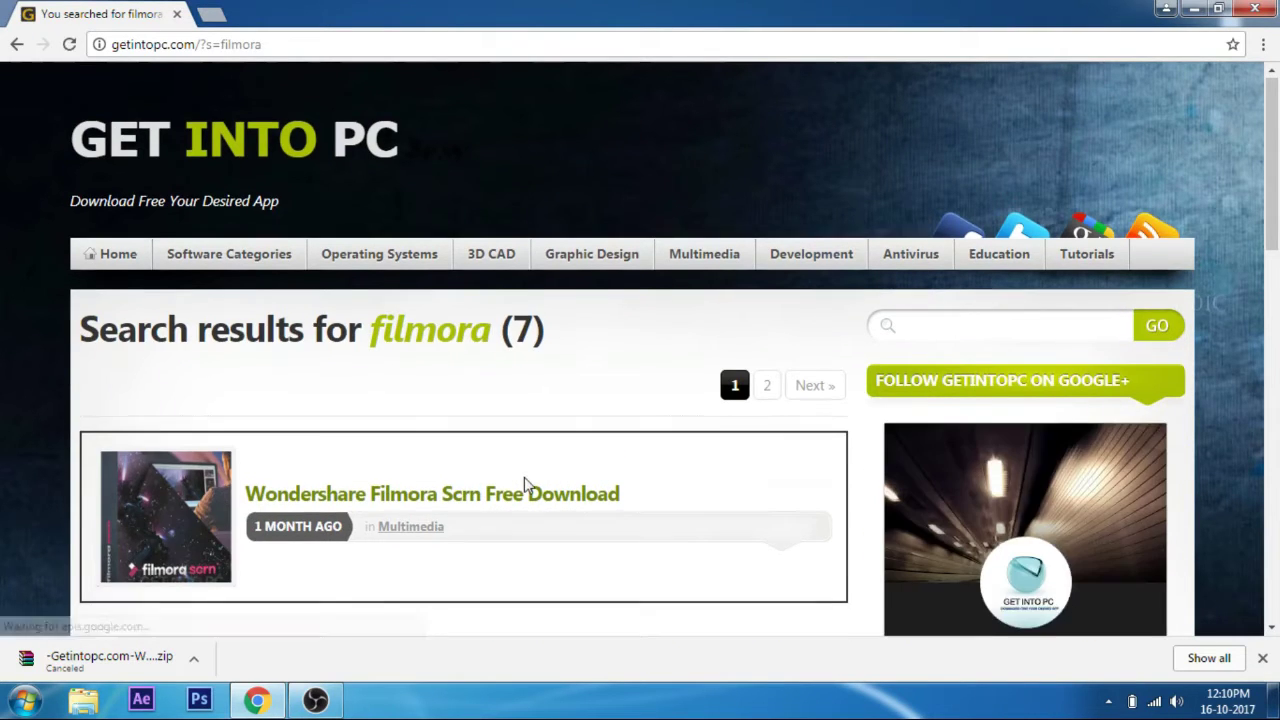
Open the Wondershare Filmora 7 Free Download entry from the search results
scroll(480, 455, down, 2)
scroll(580, 300, down, 5)
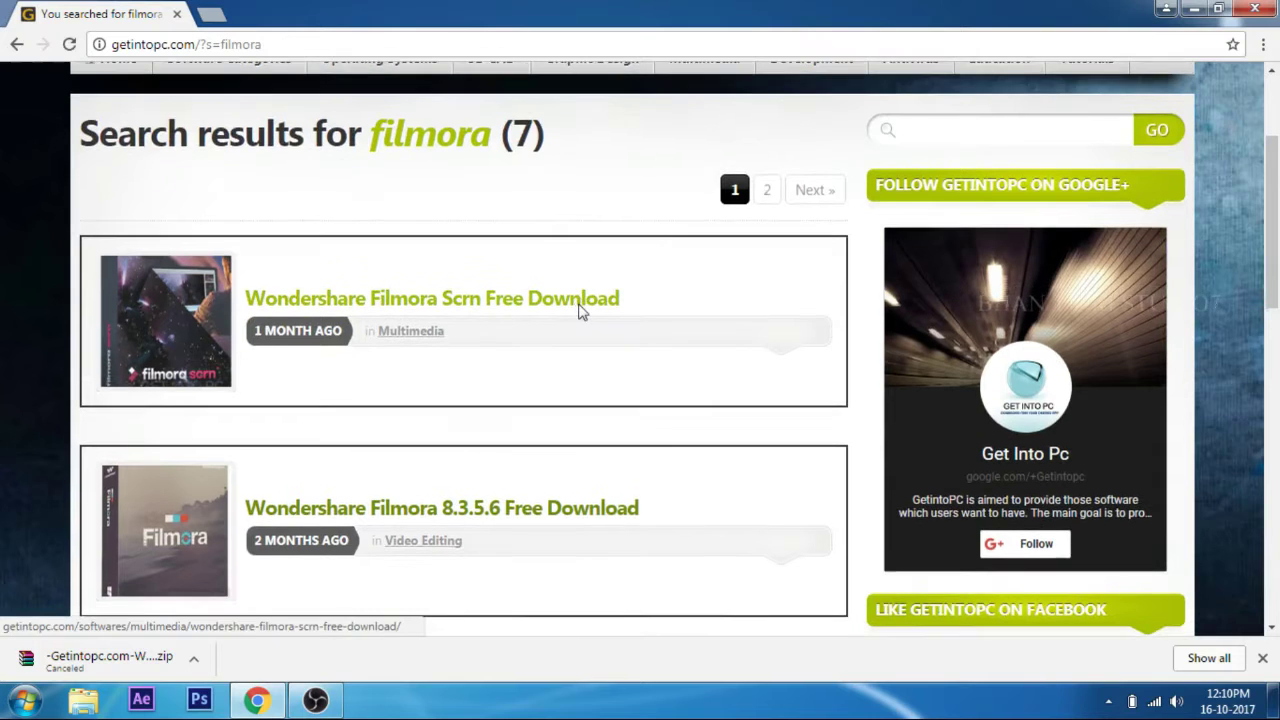
scroll(500, 318, down, 3)
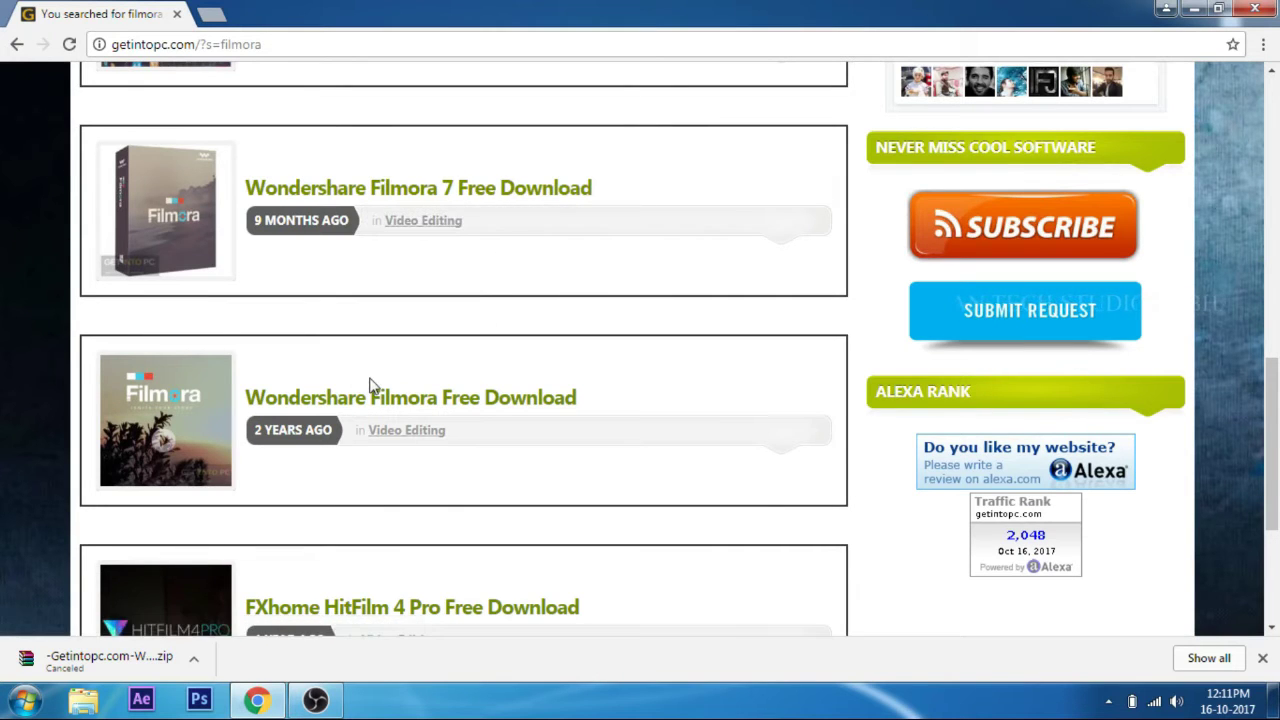
scroll(510, 430, up, 5)
scroll(482, 508, down, 4)
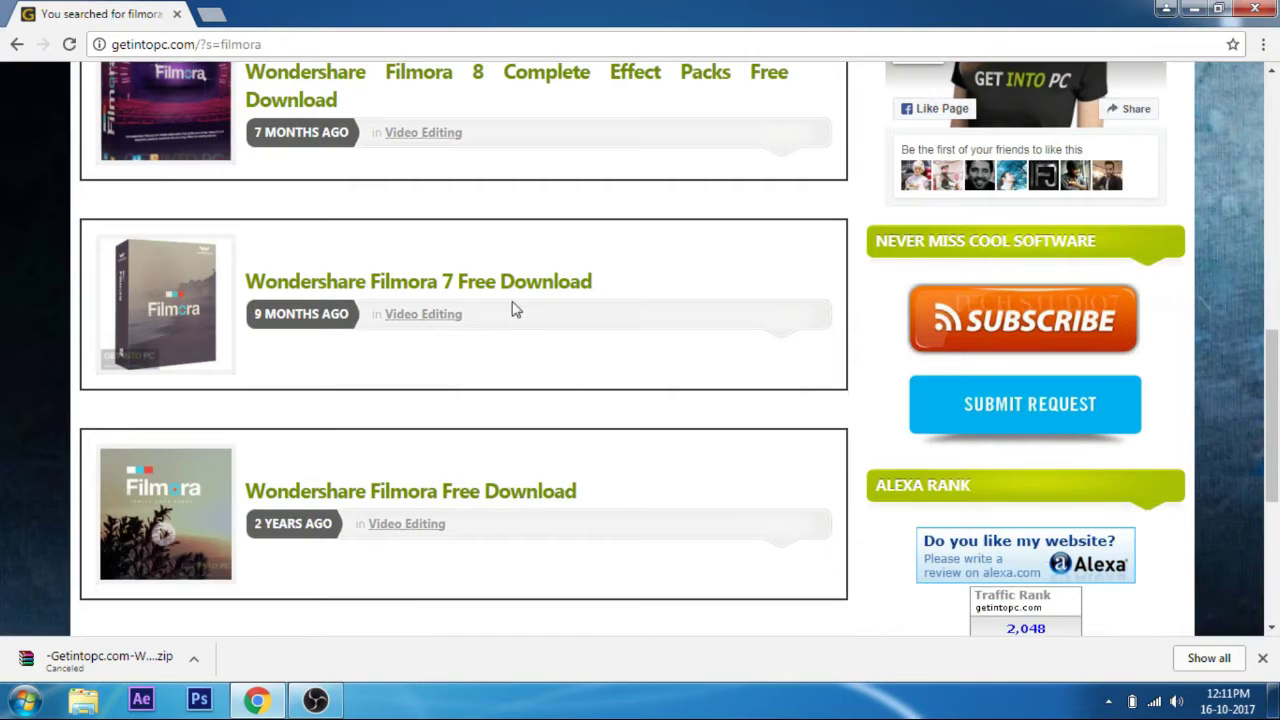
click(510, 292)
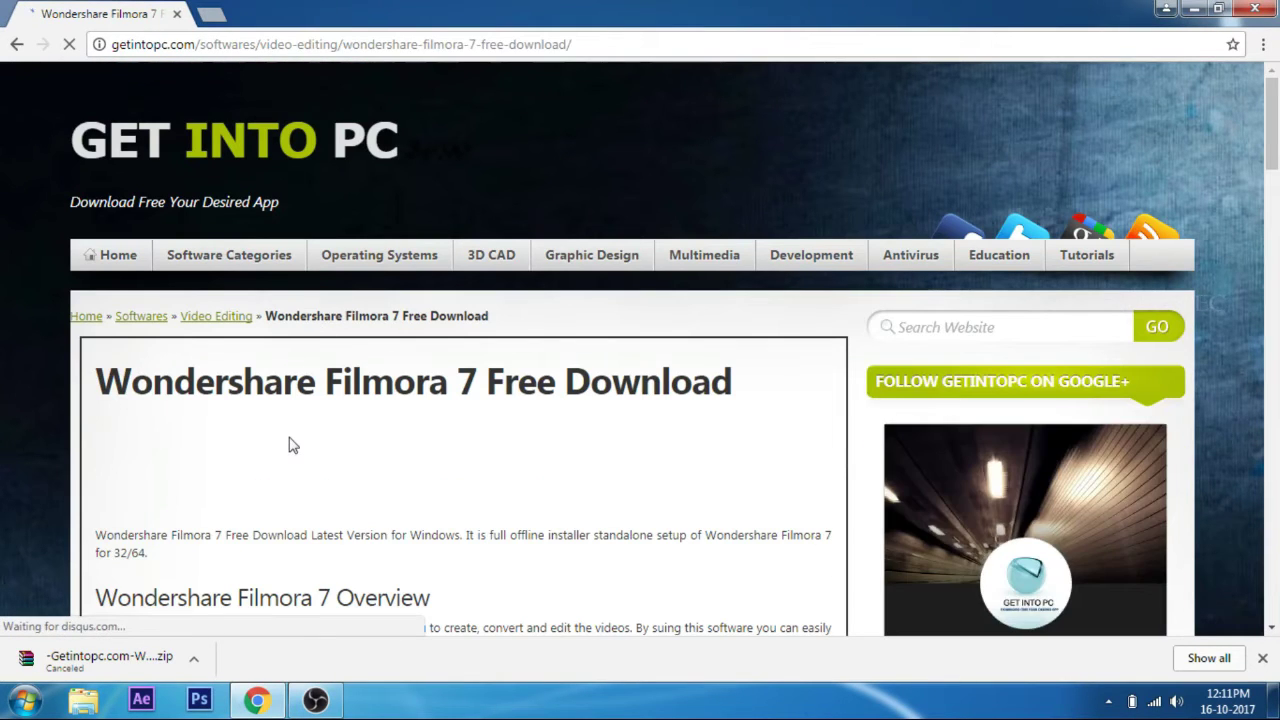
Request the Wondershare Filmora 7 download at the end of the article and proceed through the file host's request page
scroll(289, 440, down, 6)
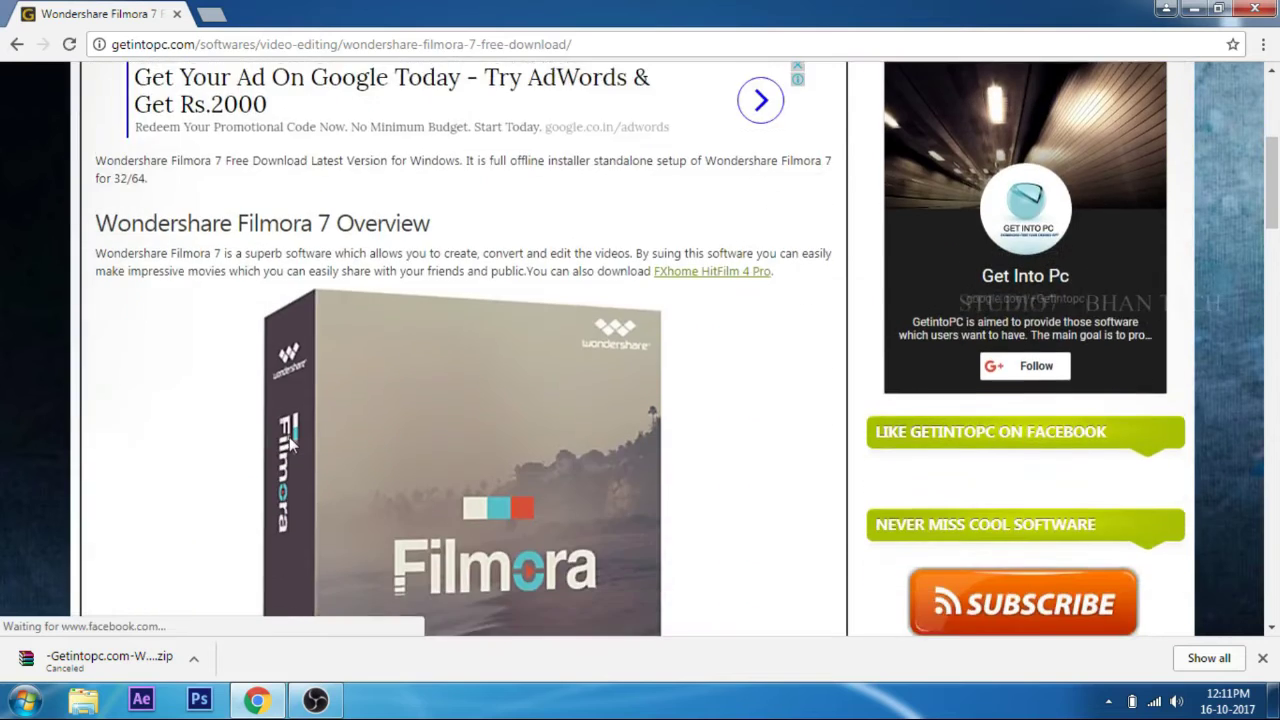
scroll(289, 440, down, 4)
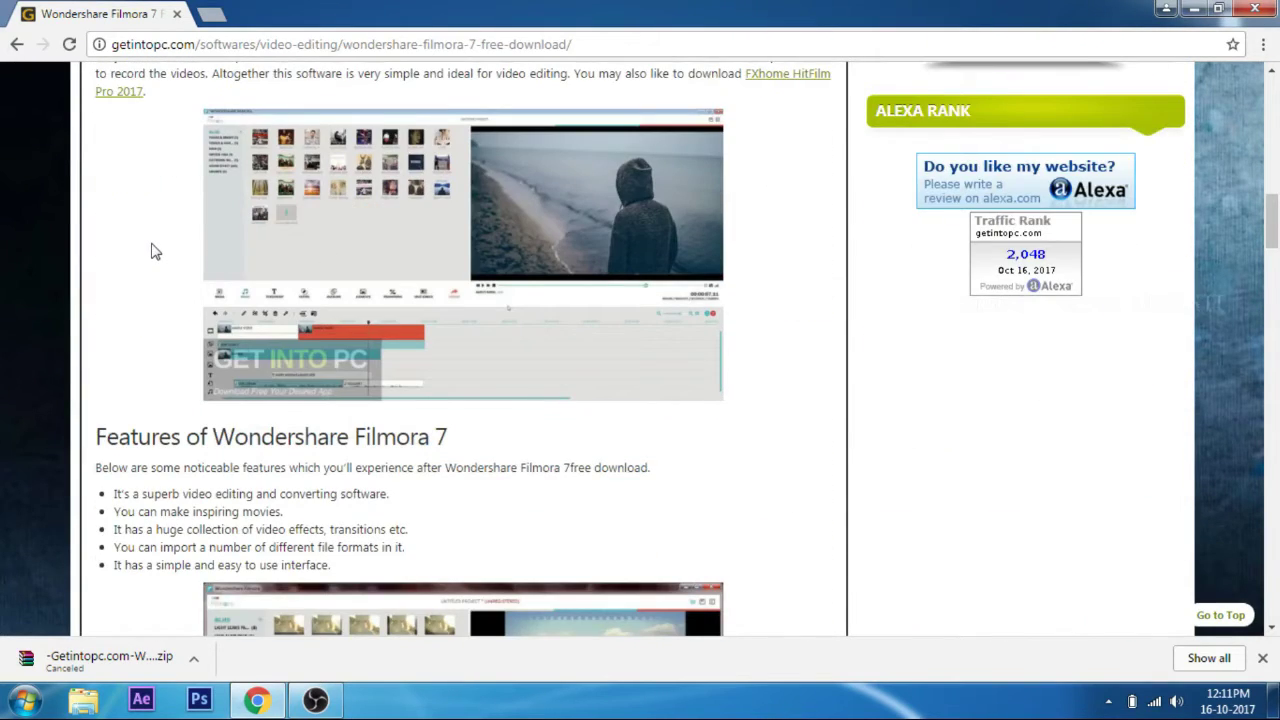
scroll(155, 251, down, 5)
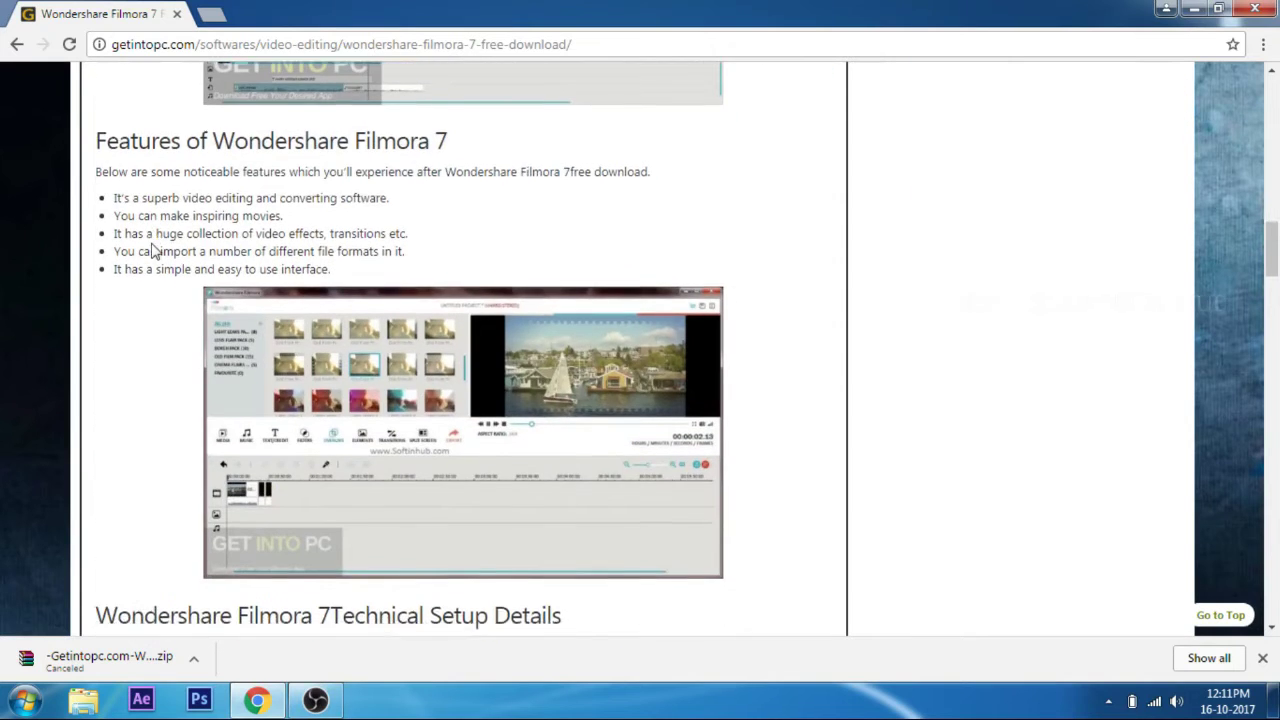
scroll(155, 251, down, 5)
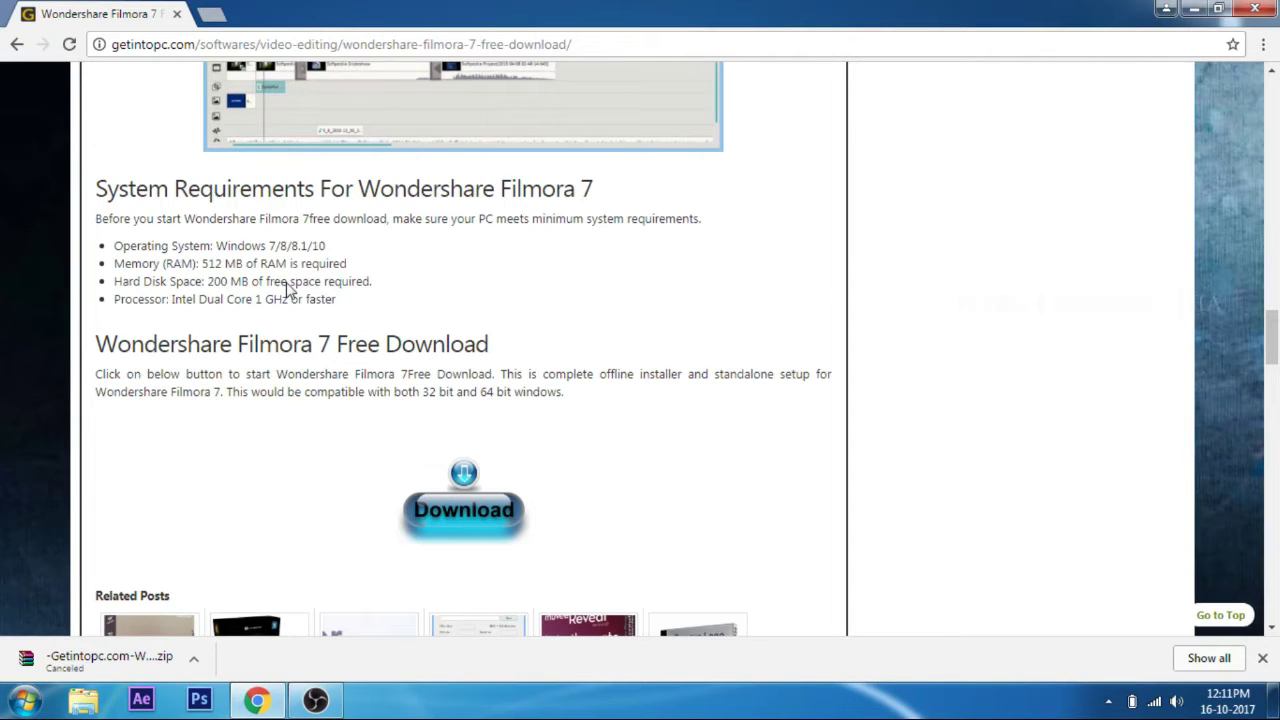
scroll(288, 290, down, 2)
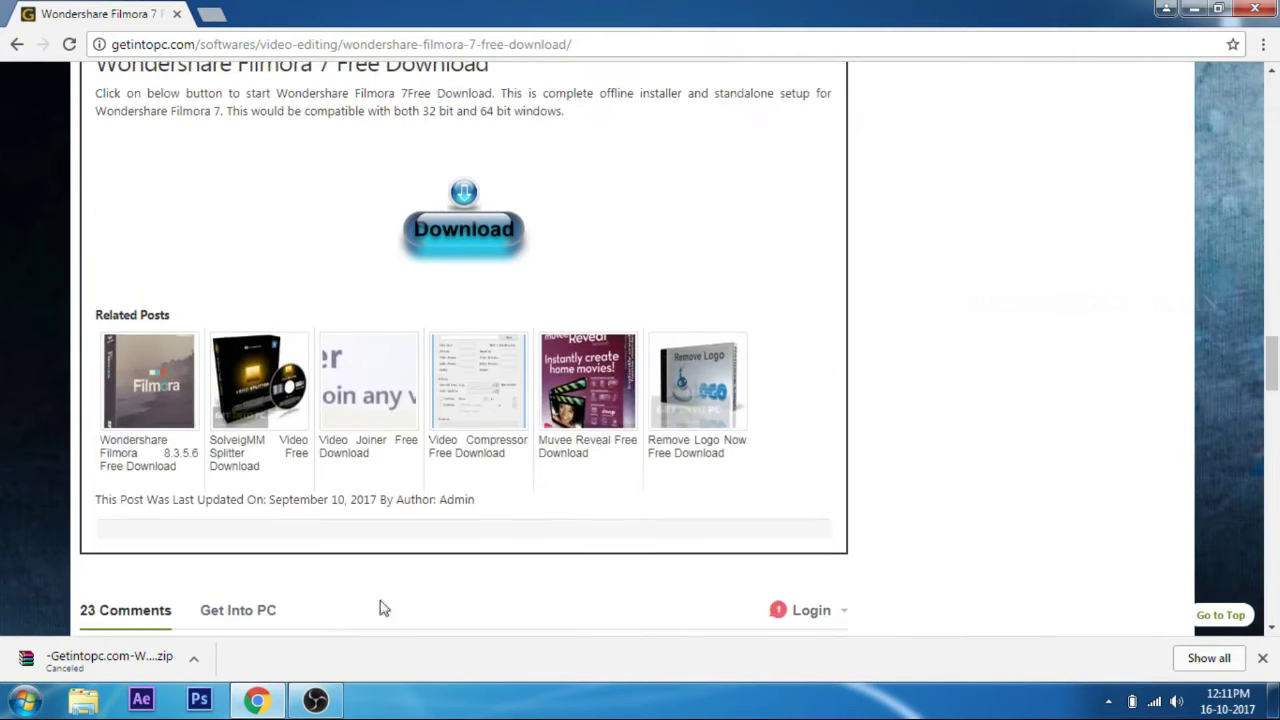
scroll(363, 560, up, 8)
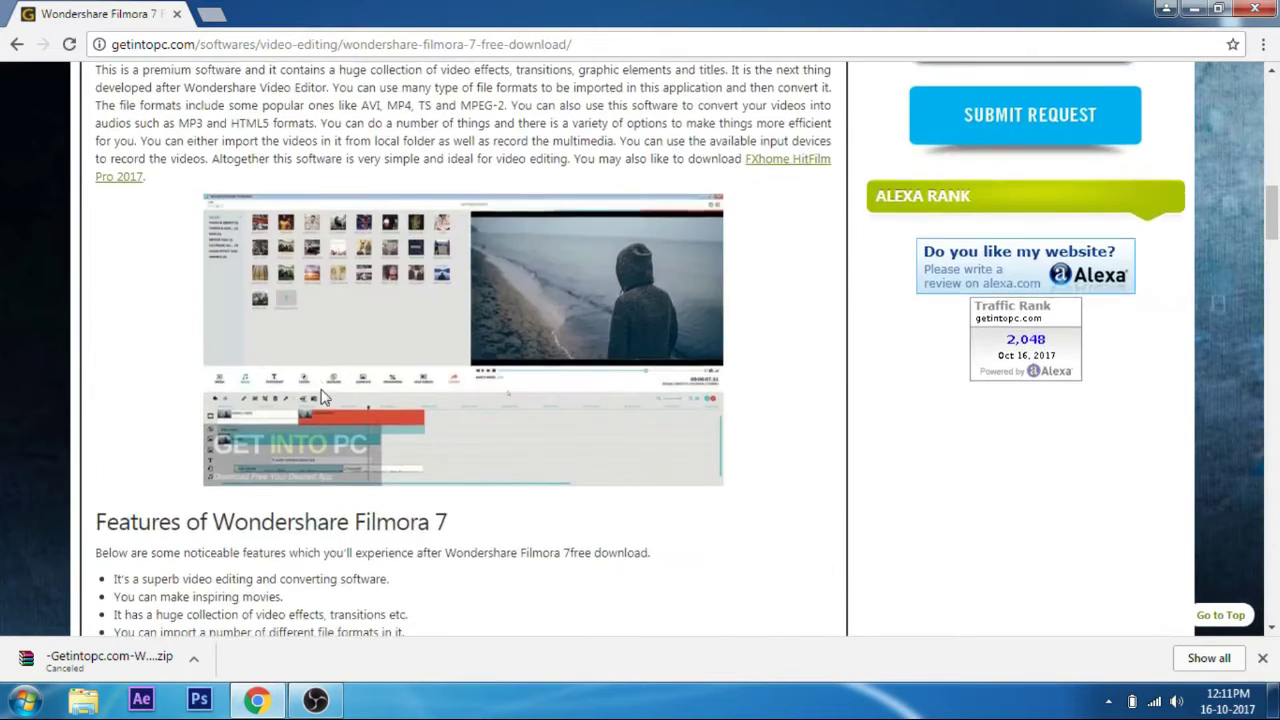
scroll(390, 436, down, 4)
scroll(390, 436, down, 6)
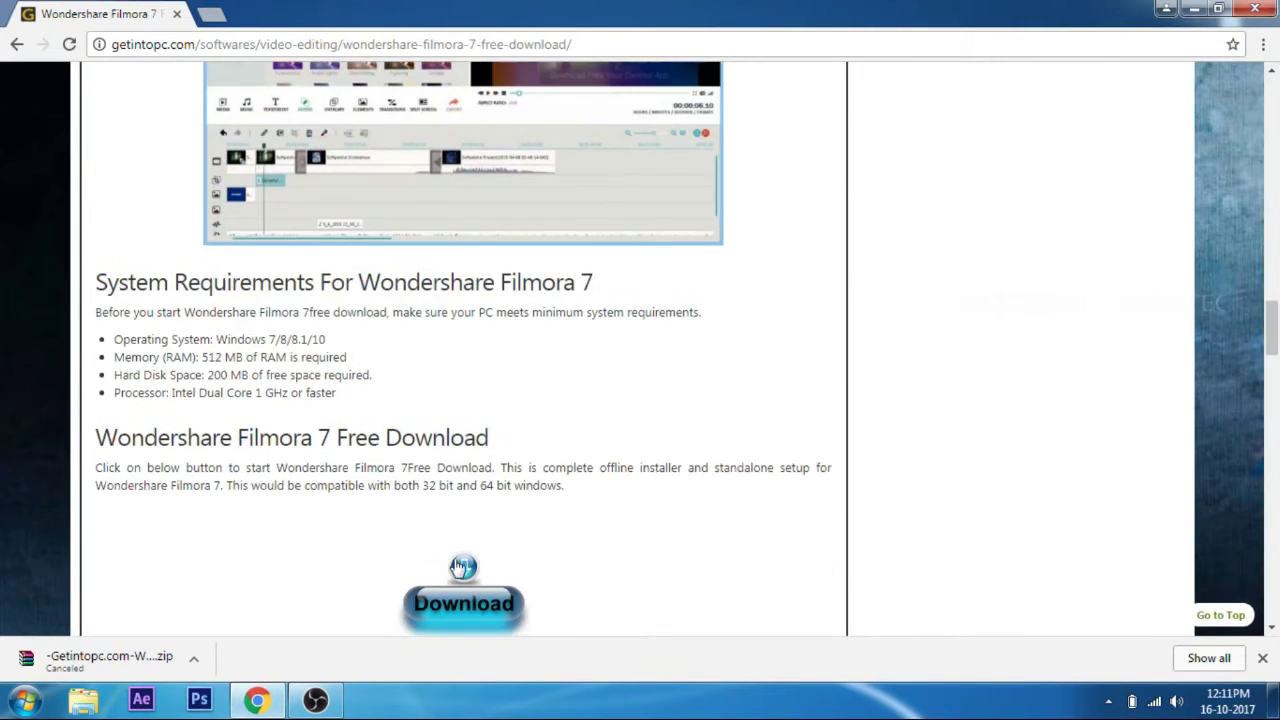
click(449, 603)
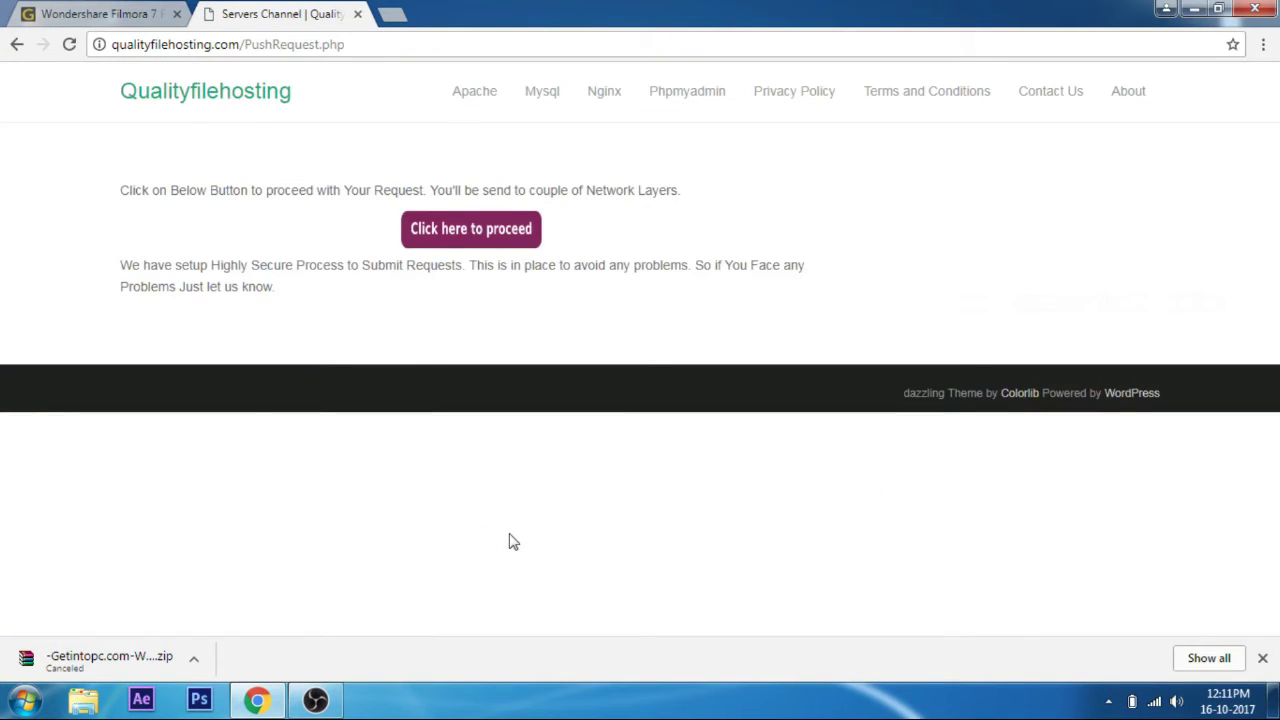
click(435, 235)
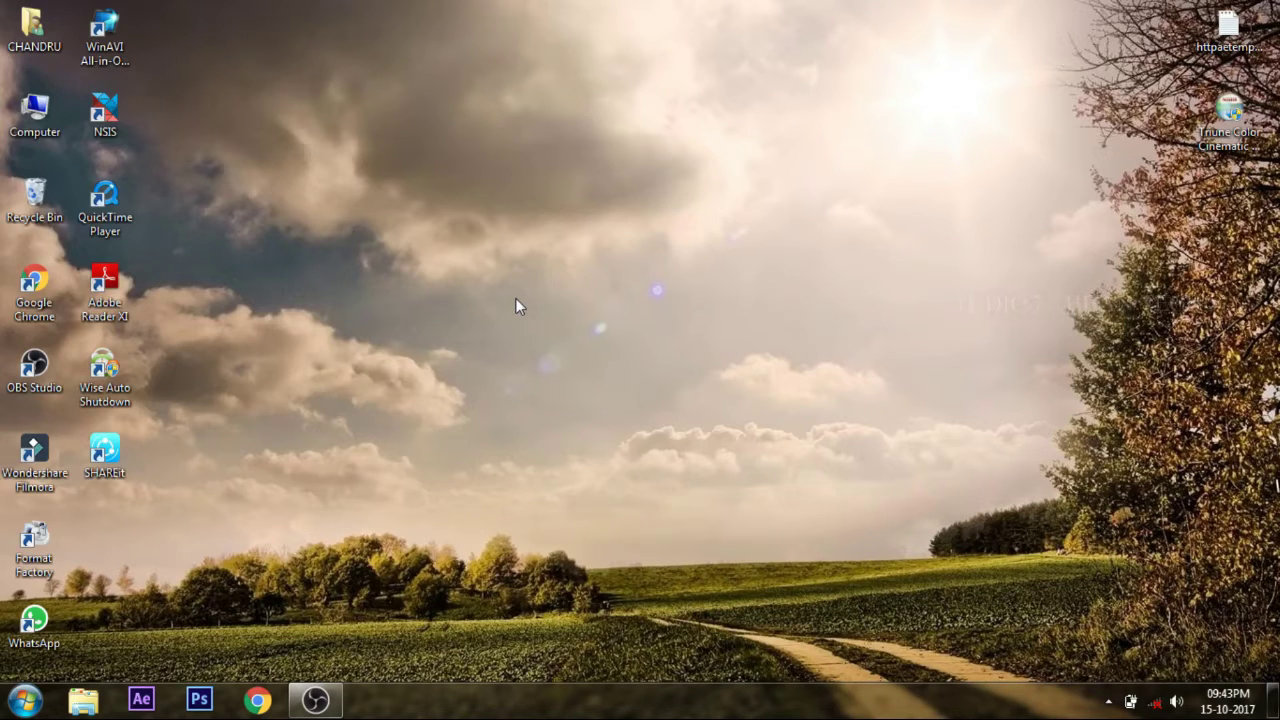
Launch Wondershare Filmora from its desktop shortcut
text(wo)
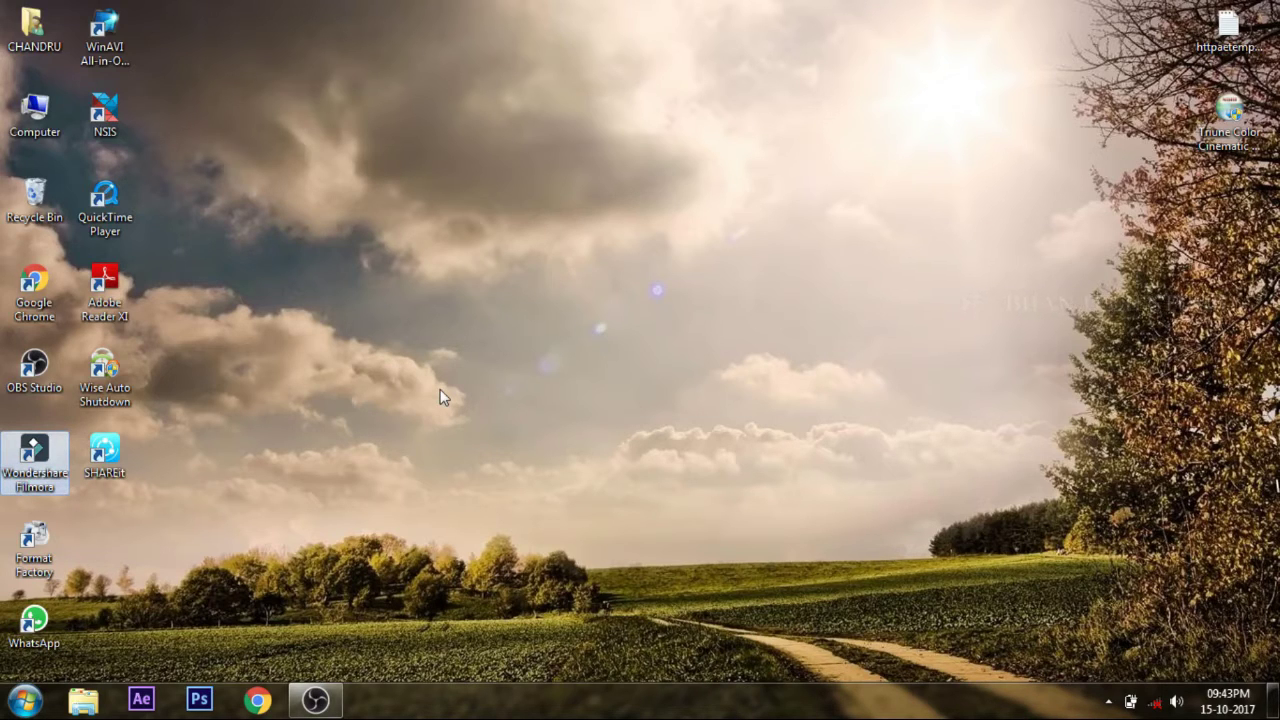
key(Return)
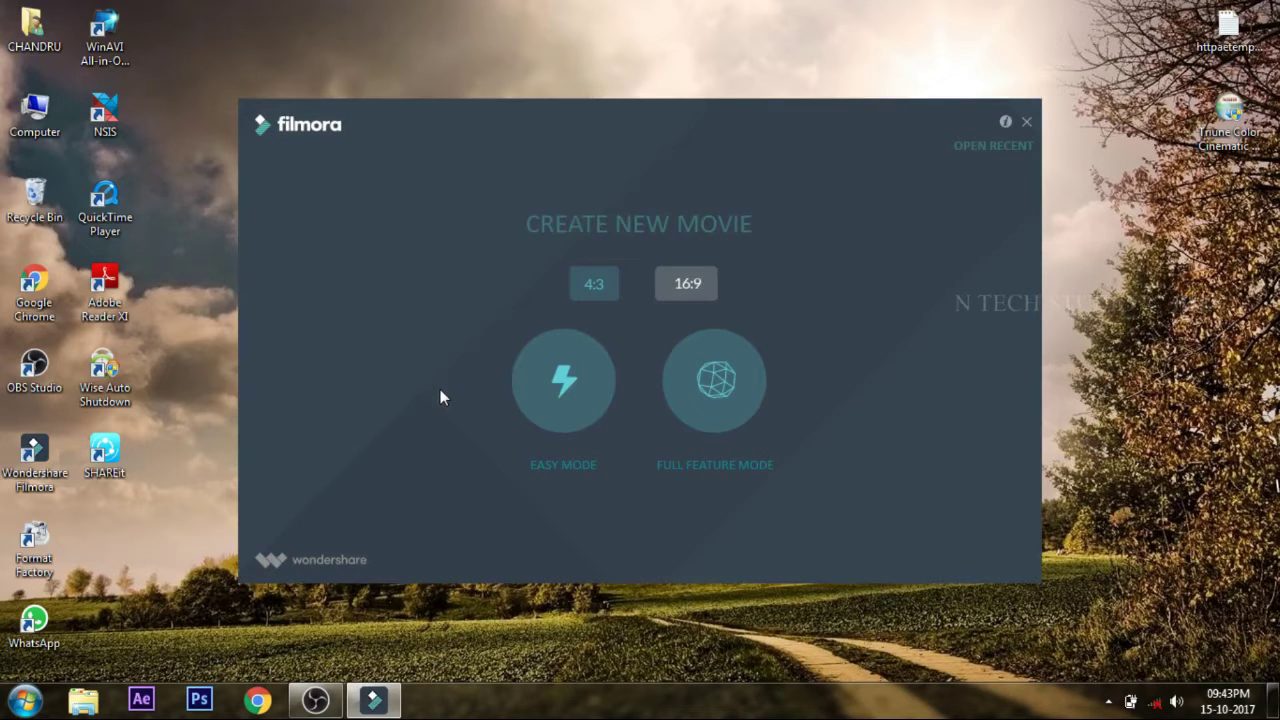
click(561, 375)
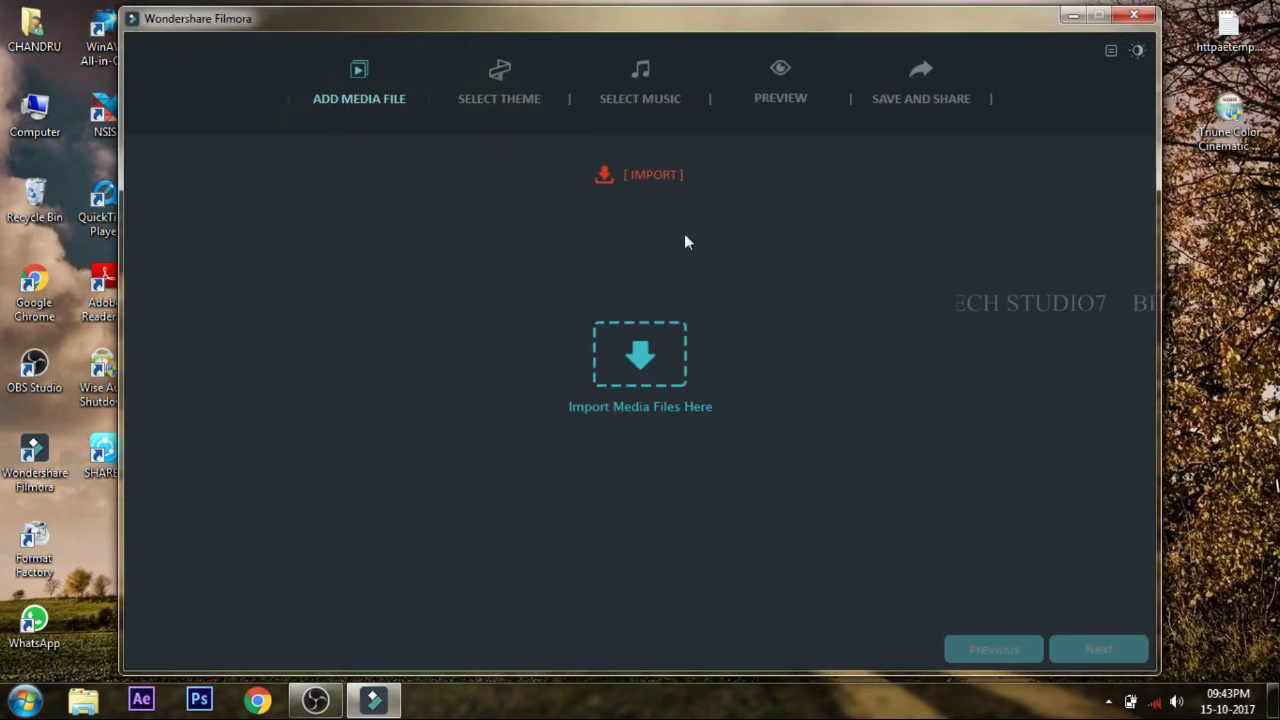
click(636, 369)
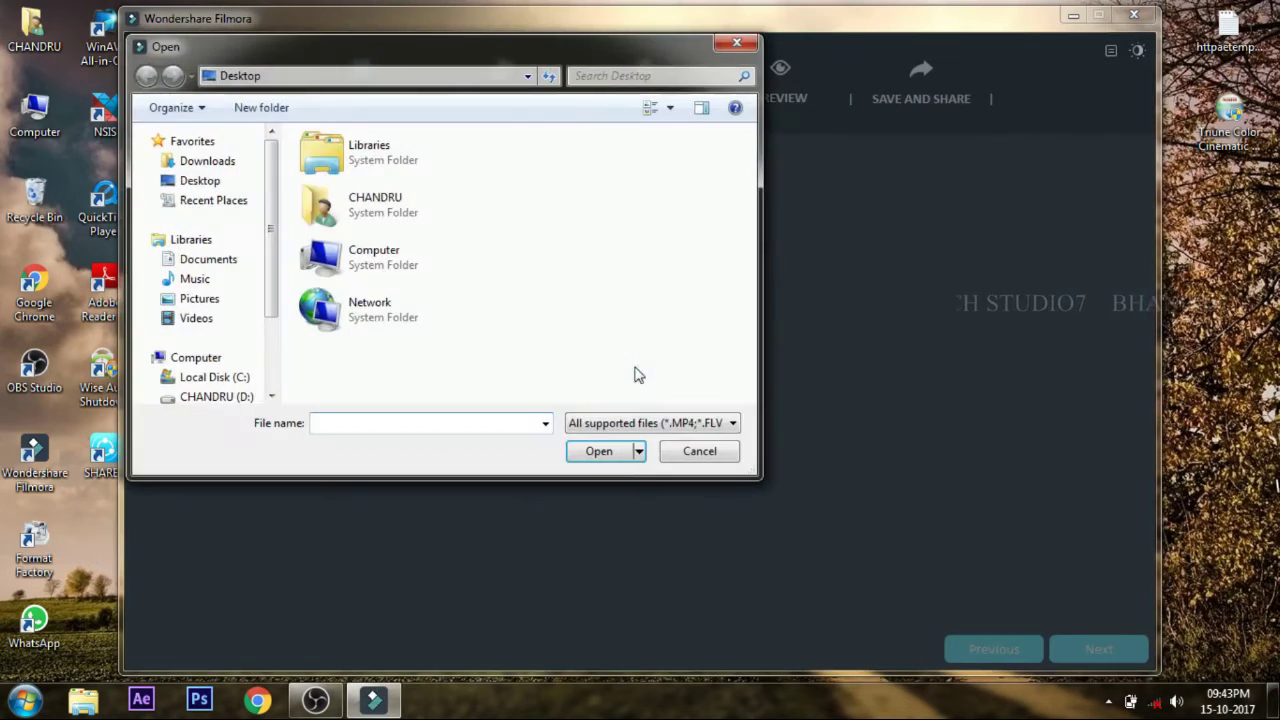
click(704, 451)
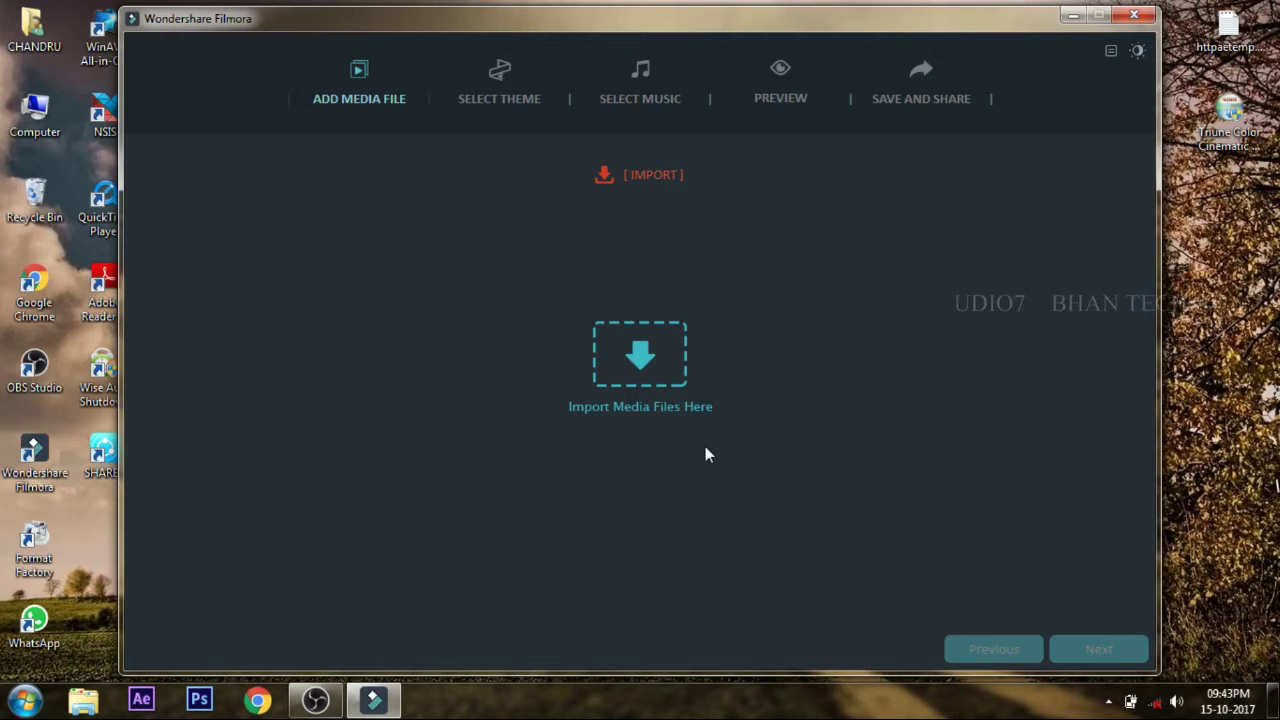
click(1134, 16)
click(600, 390)
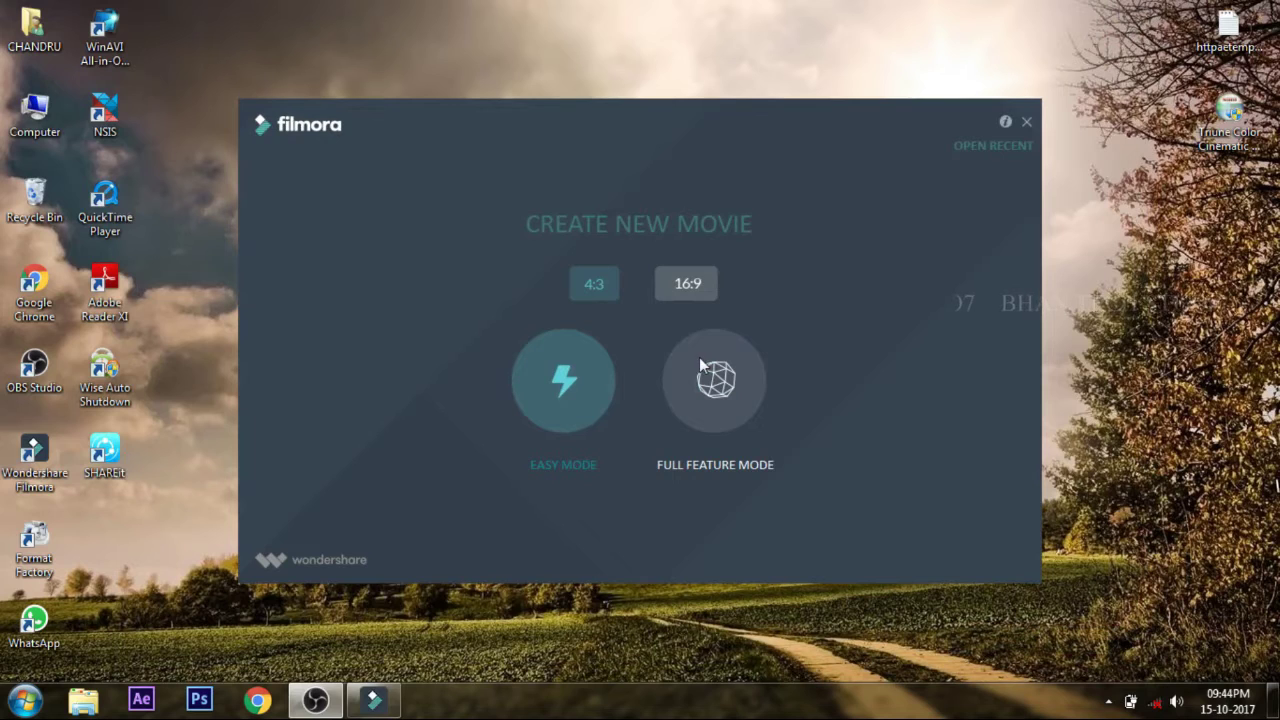
Create a new movie in Full Feature Mode and look over the media in My Album
click(699, 357)
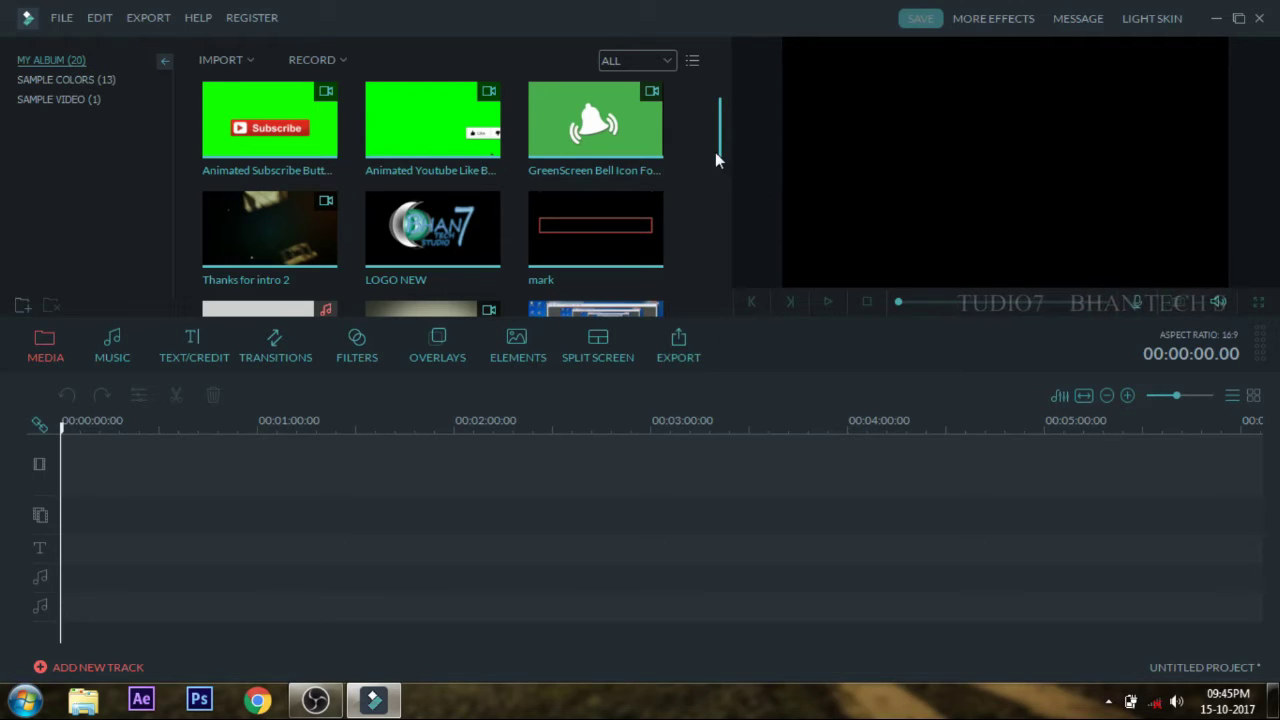
drag(724, 148, 723, 114)
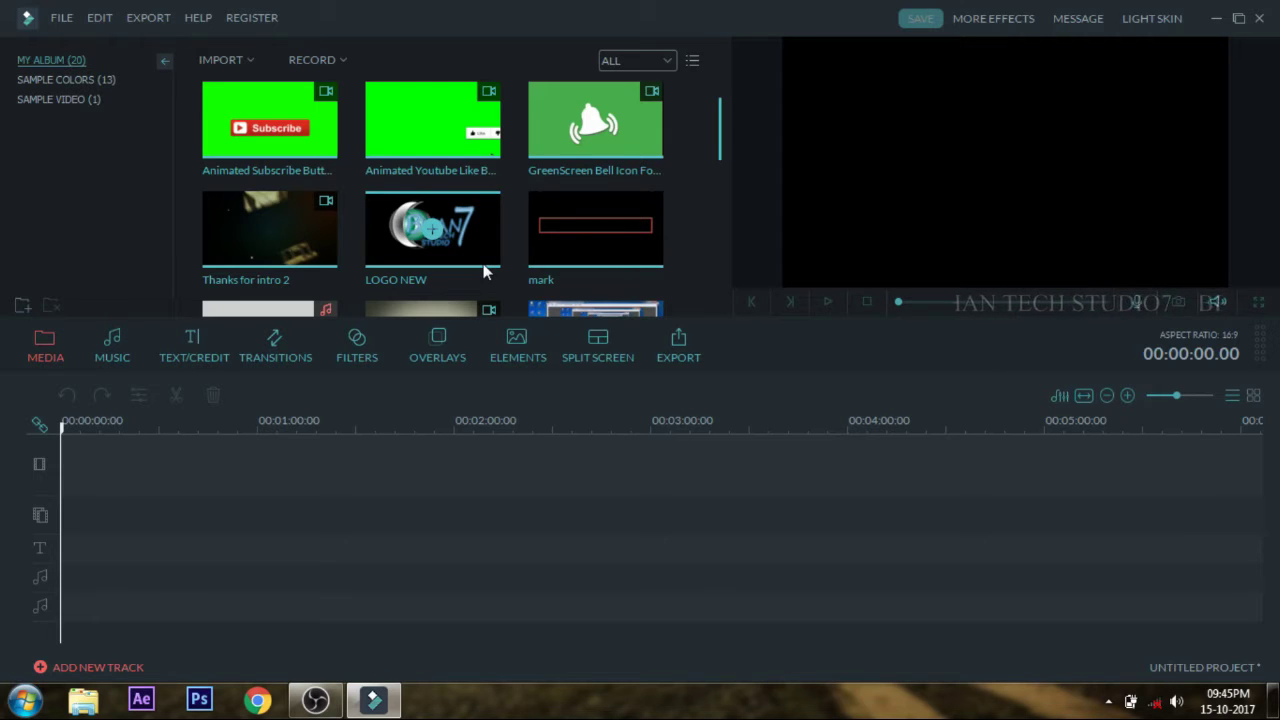
scroll(483, 271, down, 2)
click(222, 61)
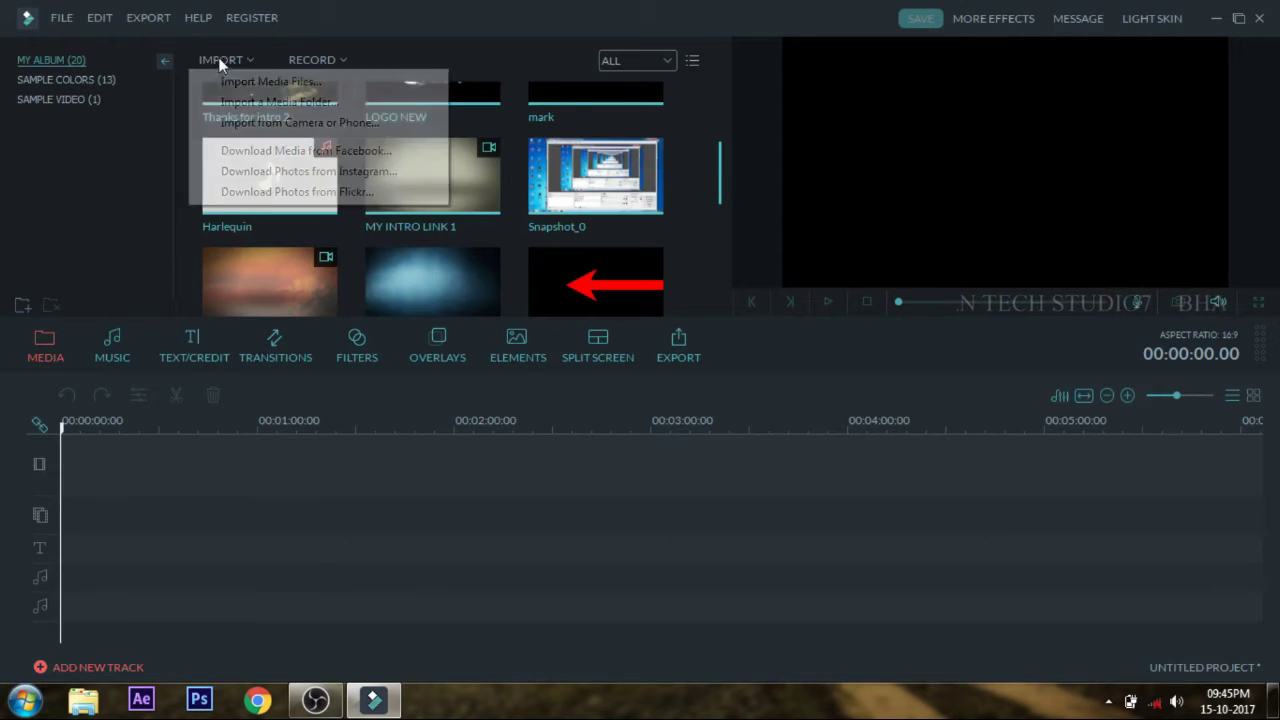
click(237, 85)
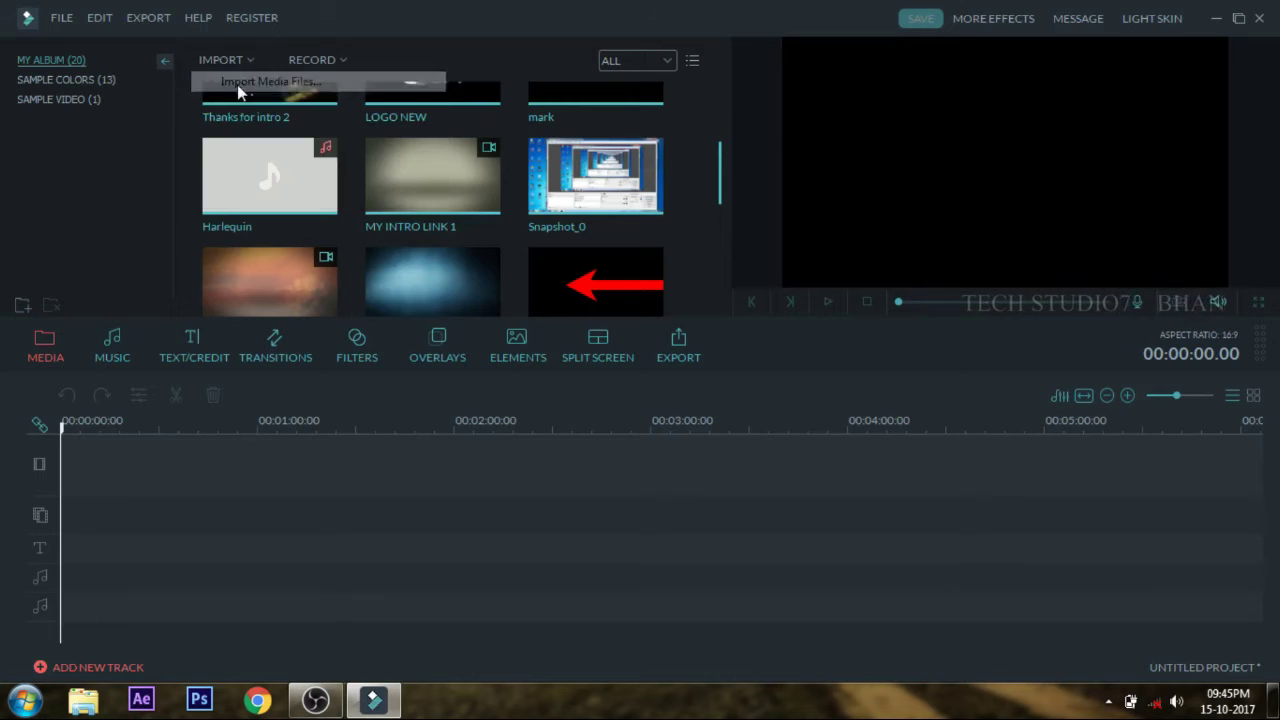
click(560, 421)
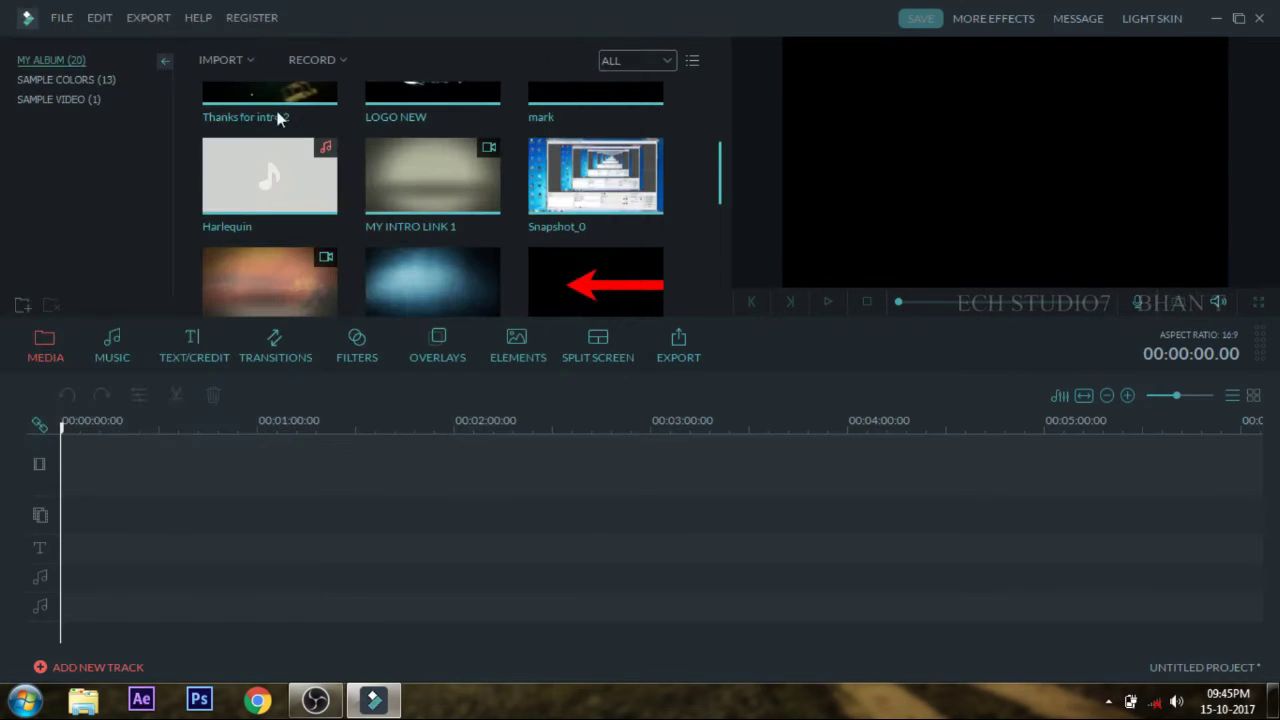
click(238, 62)
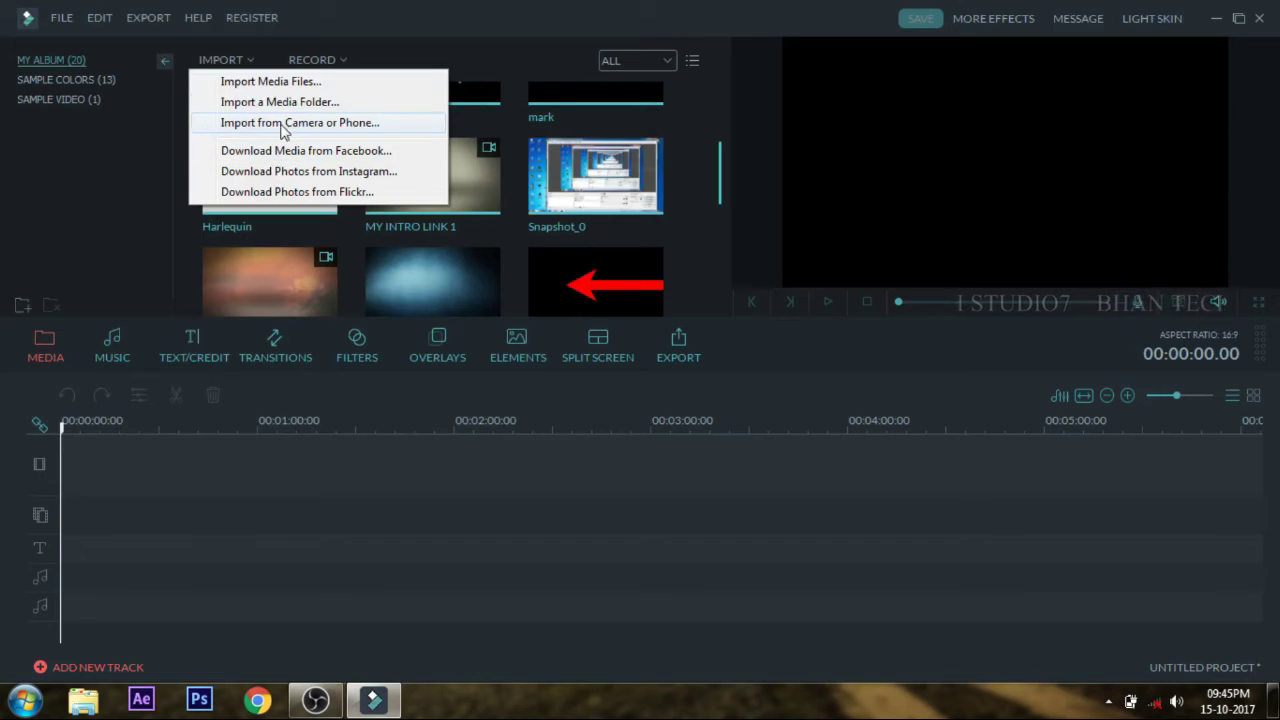
click(253, 82)
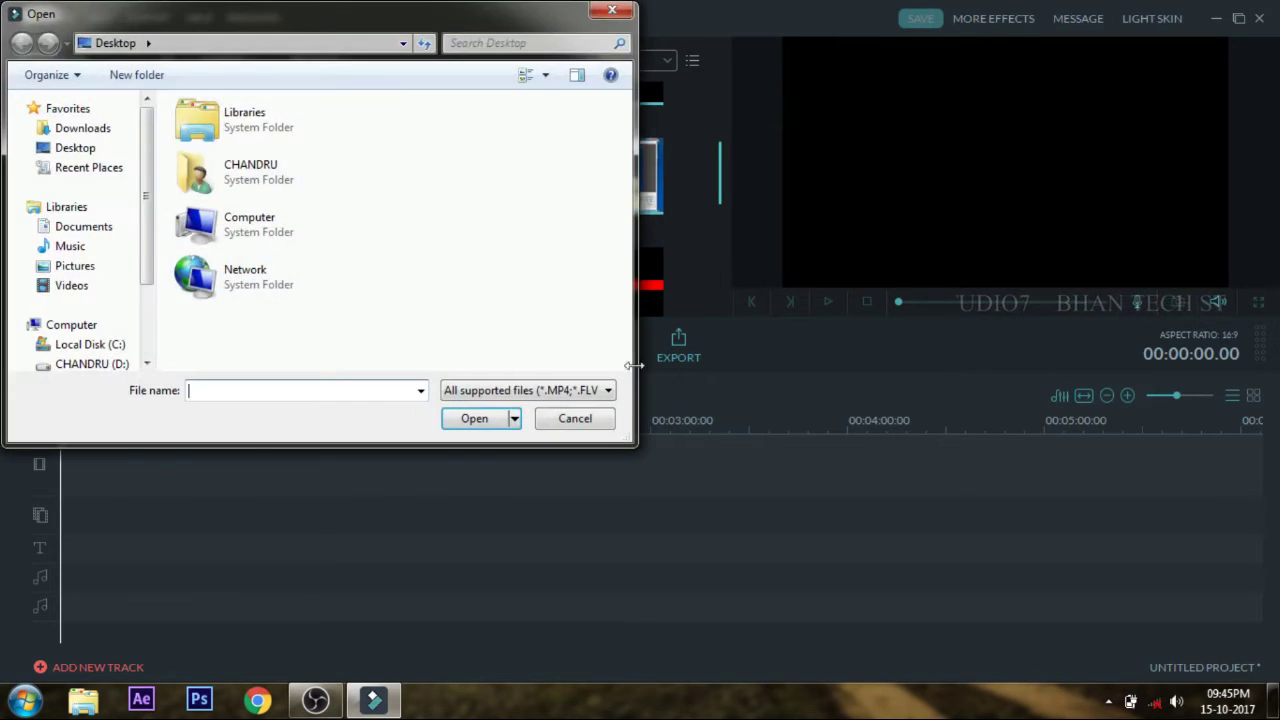
click(574, 424)
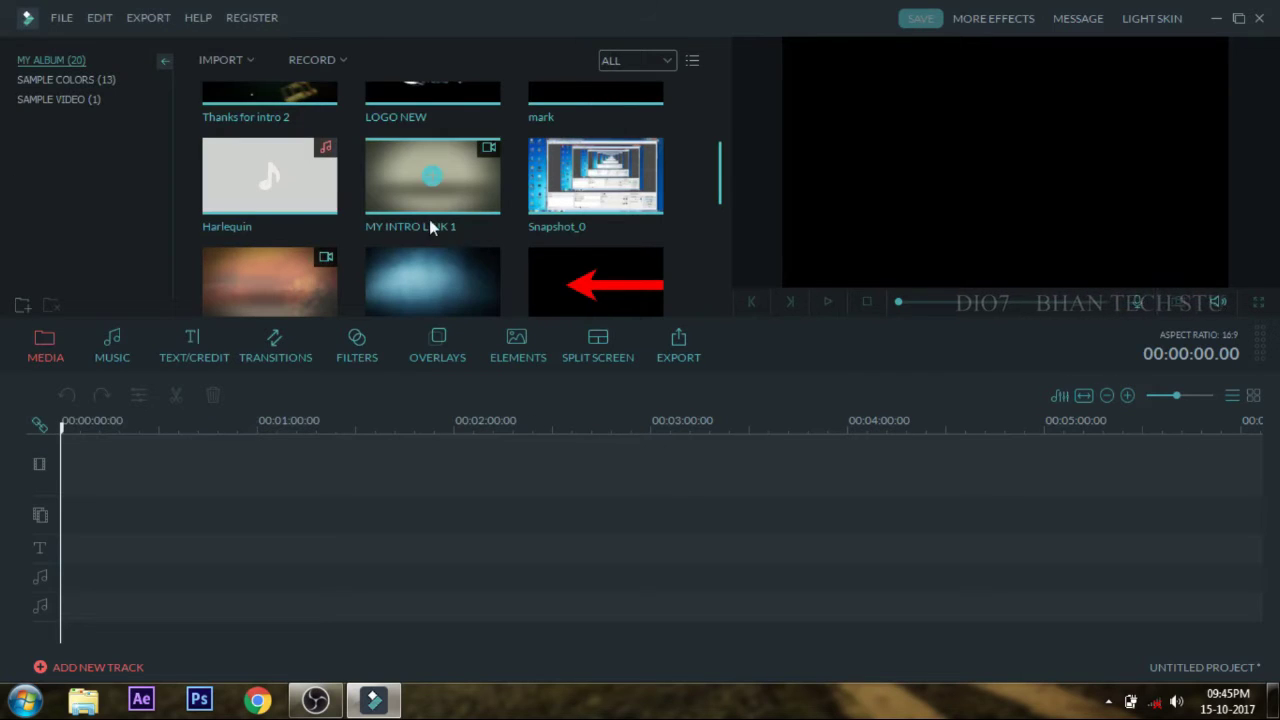
Place the MY INTRO LINK 1 video at the start of the video track, followed by the Snapshot_0 image
scroll(432, 228, up, 2)
scroll(450, 206, down, 10)
scroll(337, 201, up, 10)
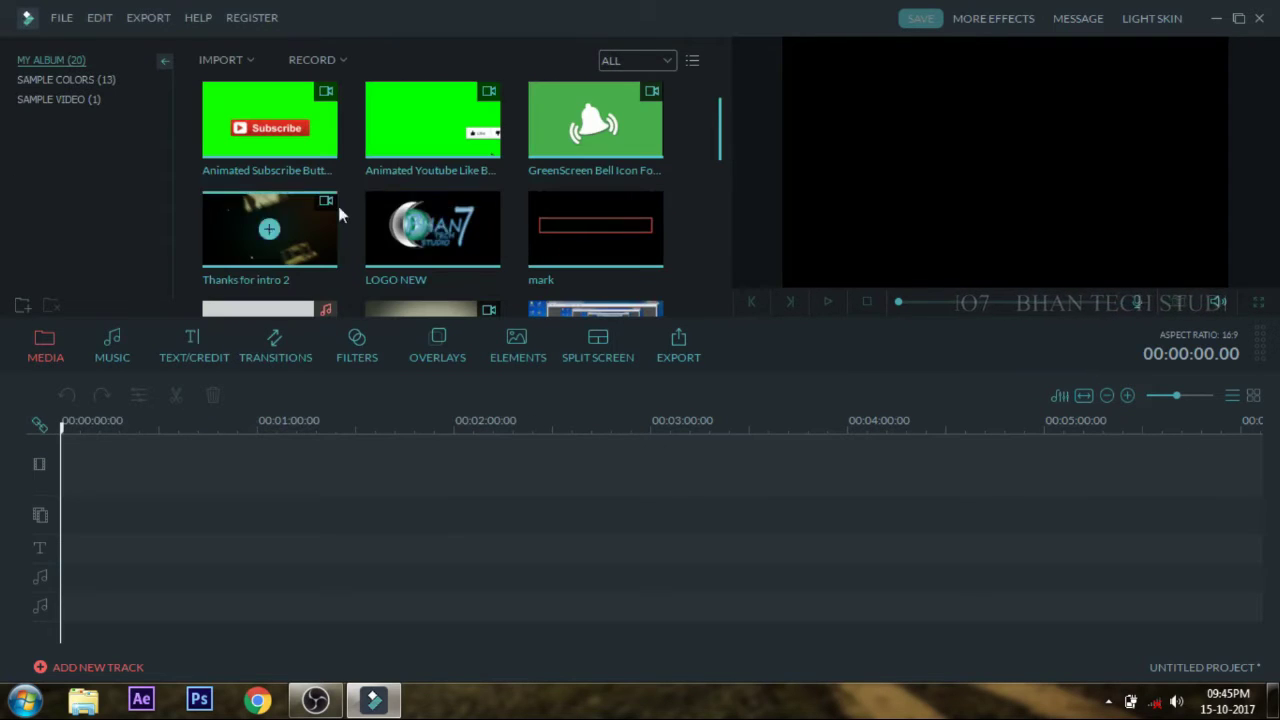
scroll(480, 229, down, 2)
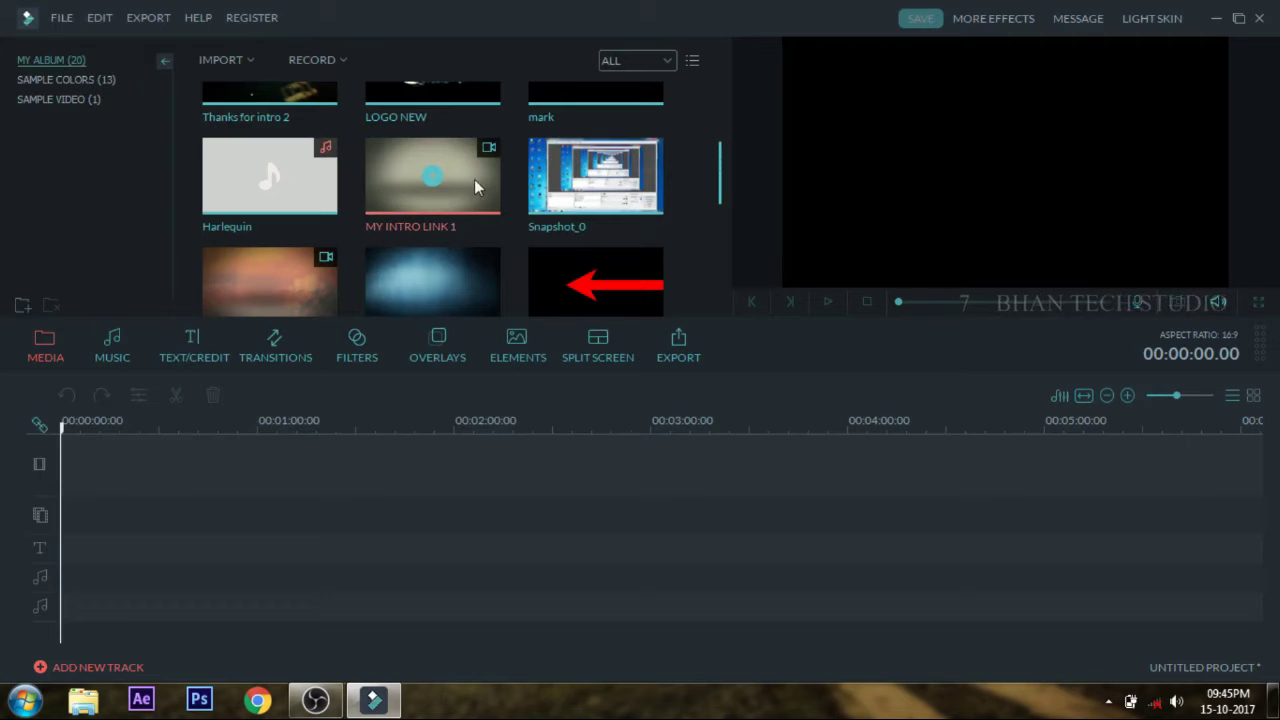
drag(475, 186, 48, 436)
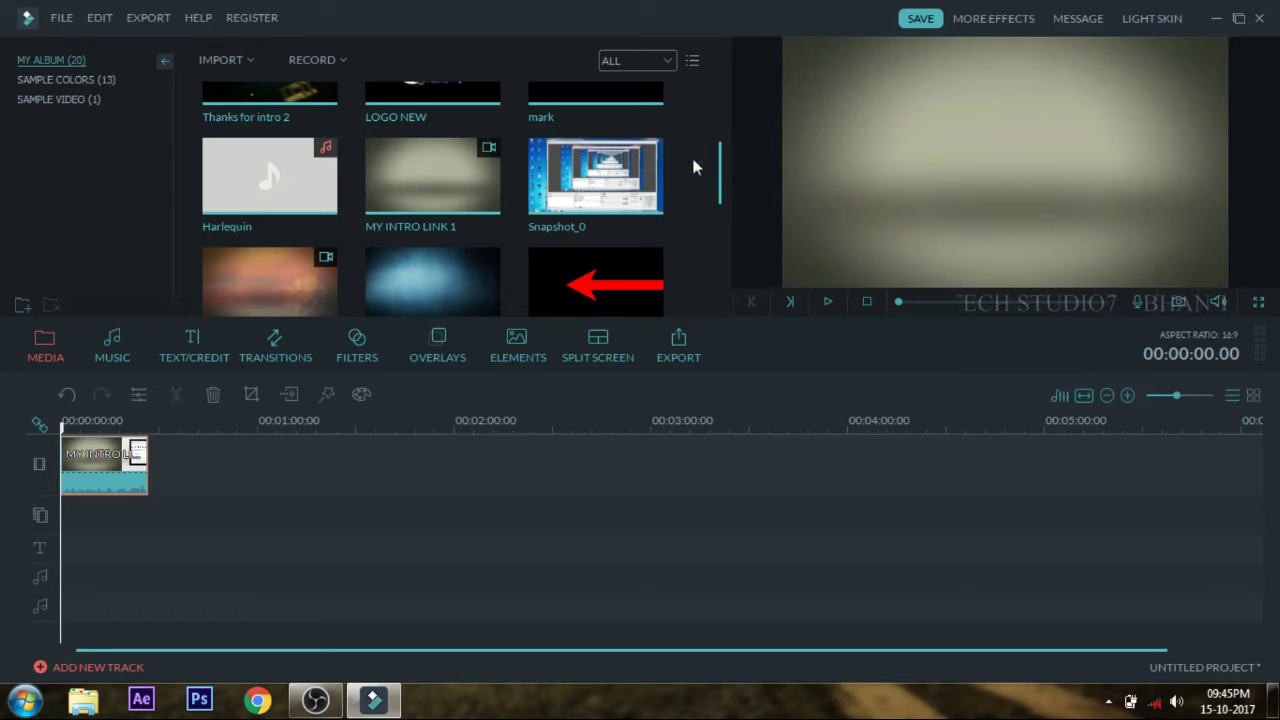
drag(600, 205, 222, 452)
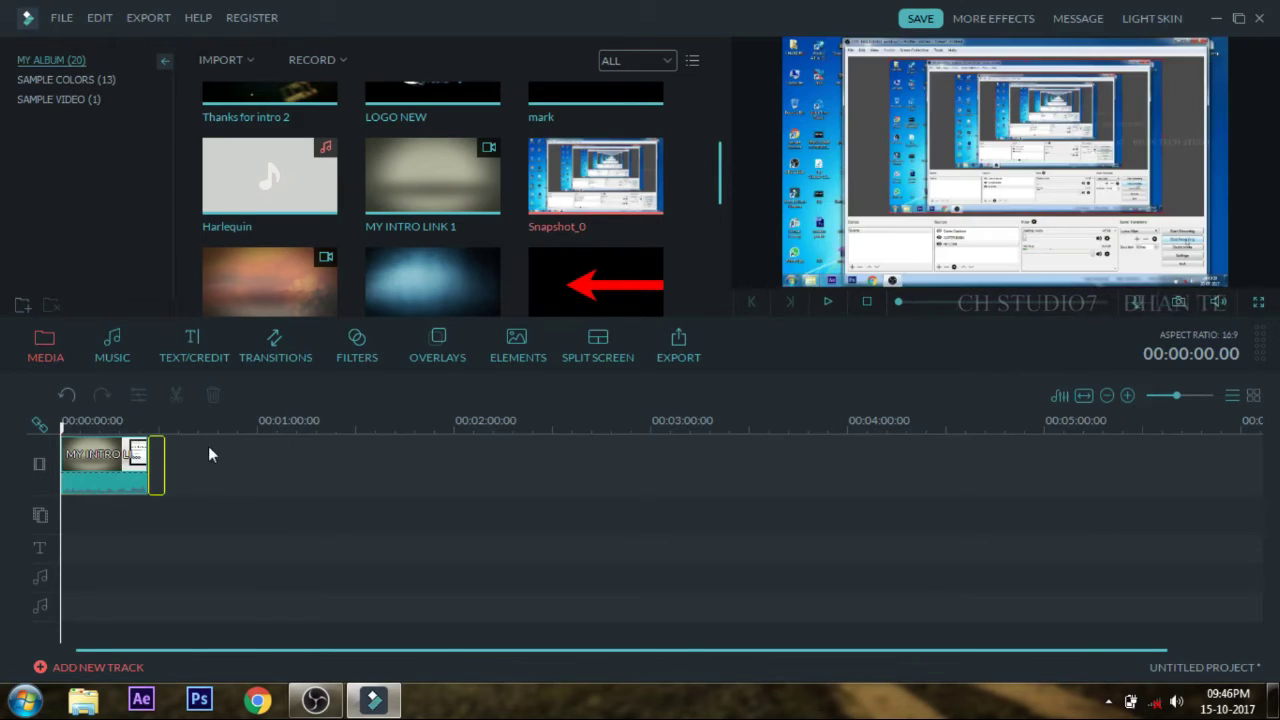
drag(148, 424, 158, 428)
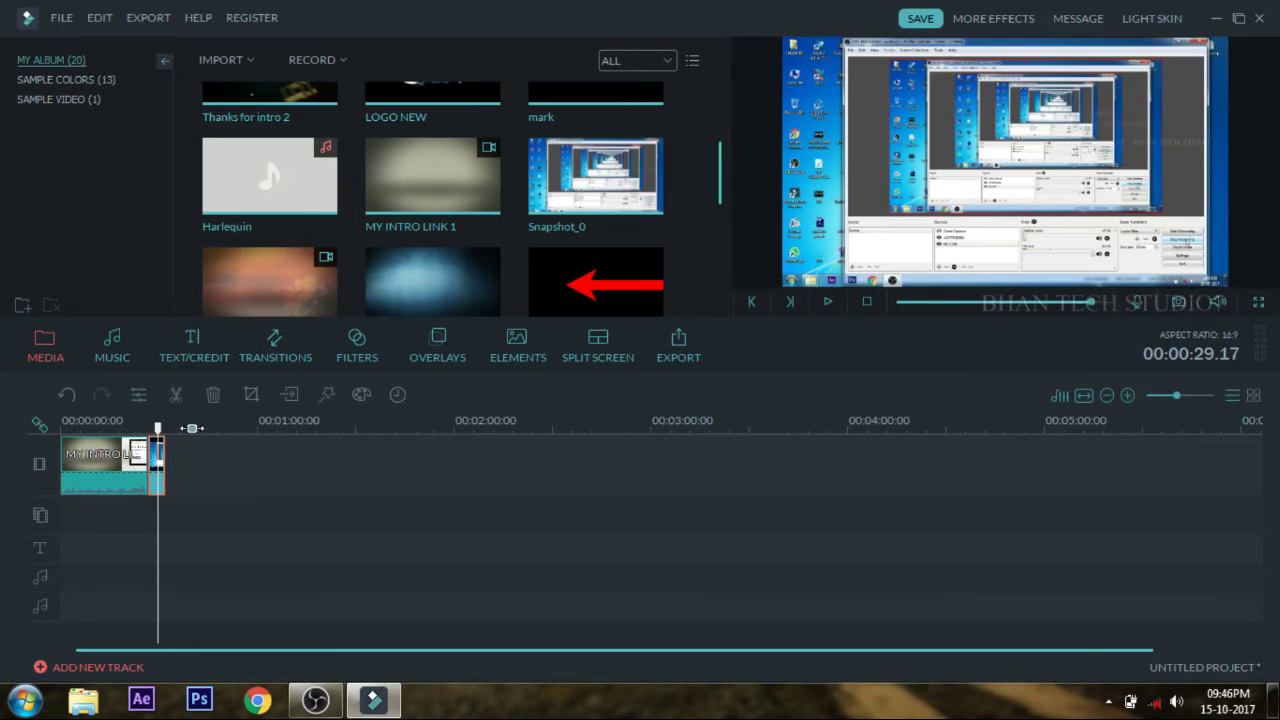
Add the logo intro video twice in a row after Snapshot_0 on the video track
scroll(195, 439, up, 2)
drag(265, 265, 270, 478)
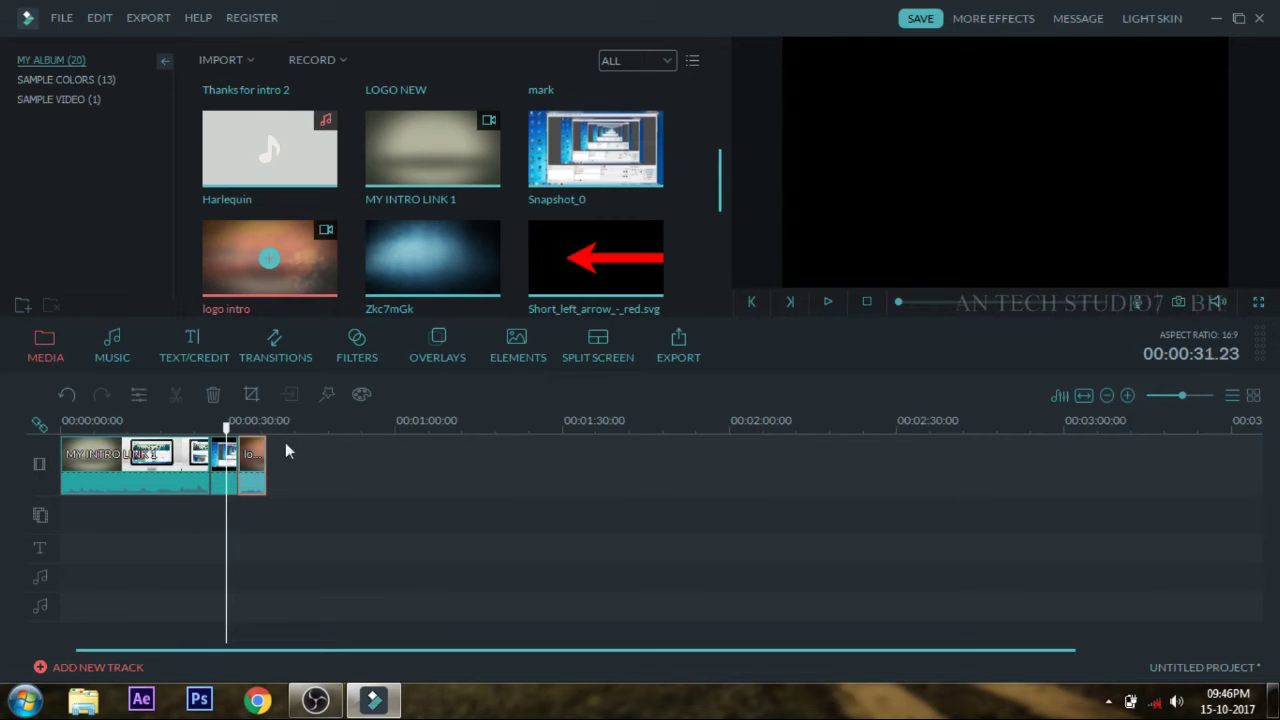
drag(255, 486, 301, 450)
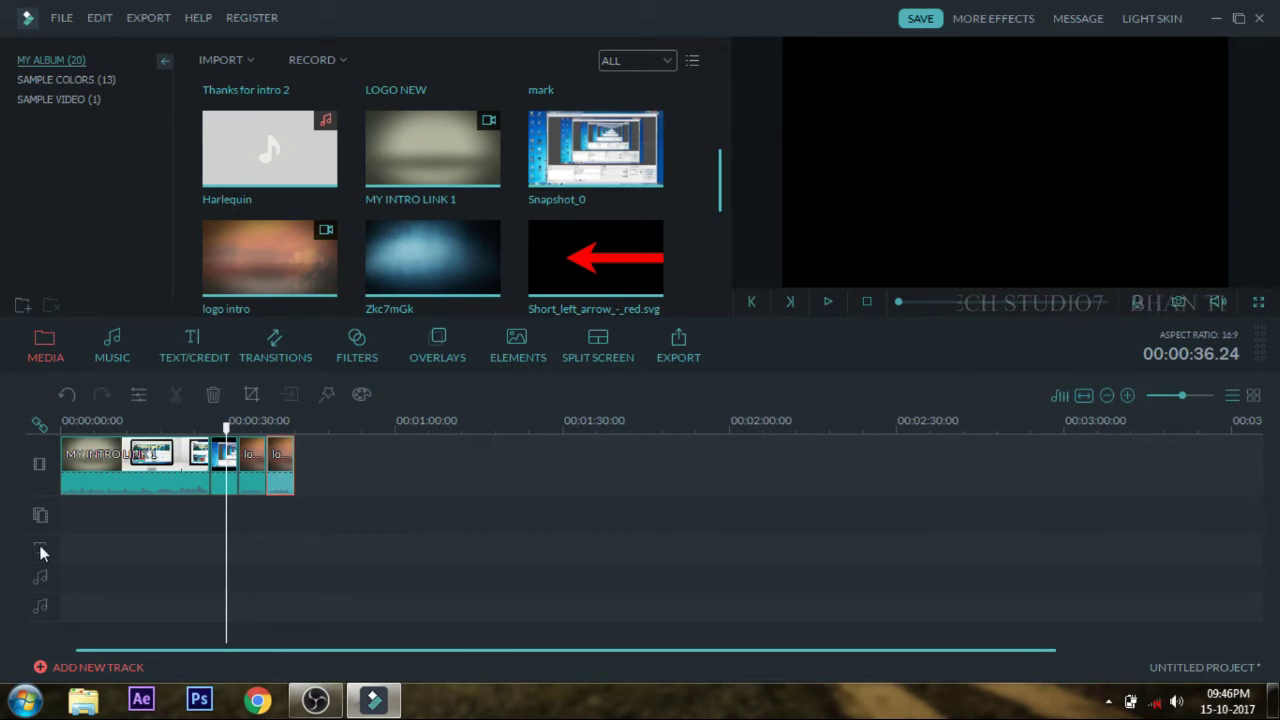
Review the text and music track options in the Track Manager and close it without applying changes
click(64, 669)
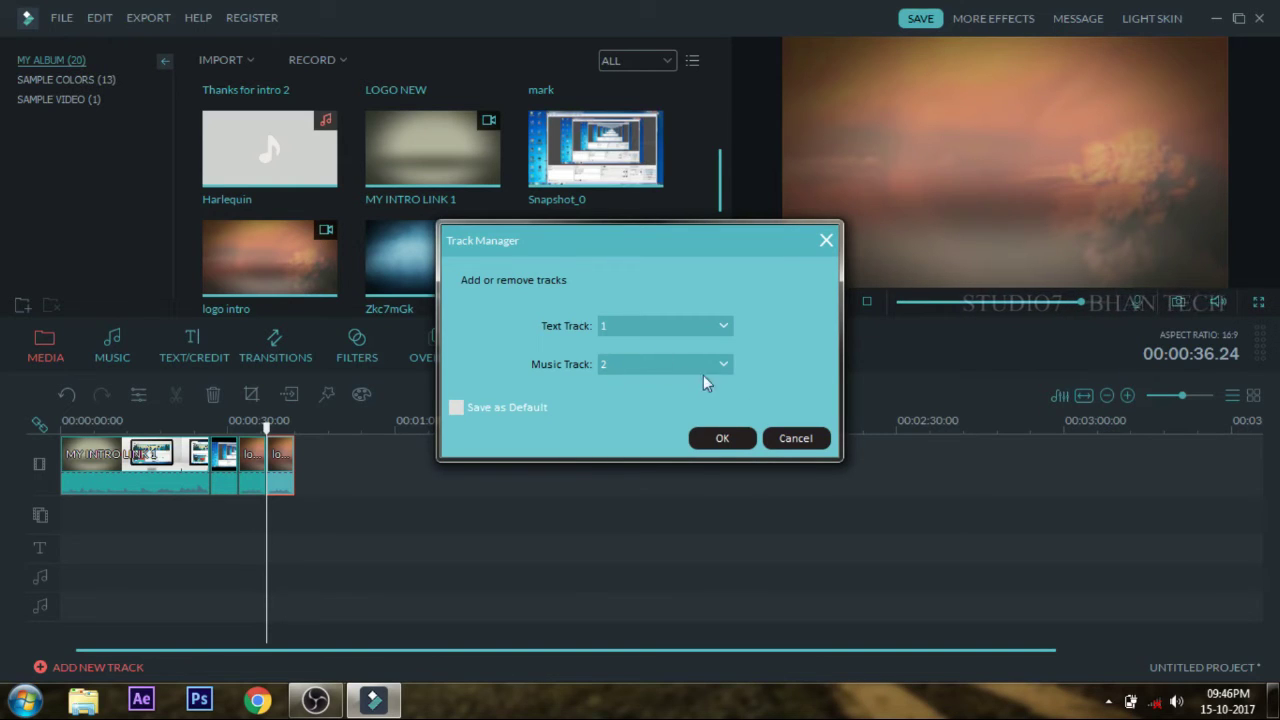
click(790, 440)
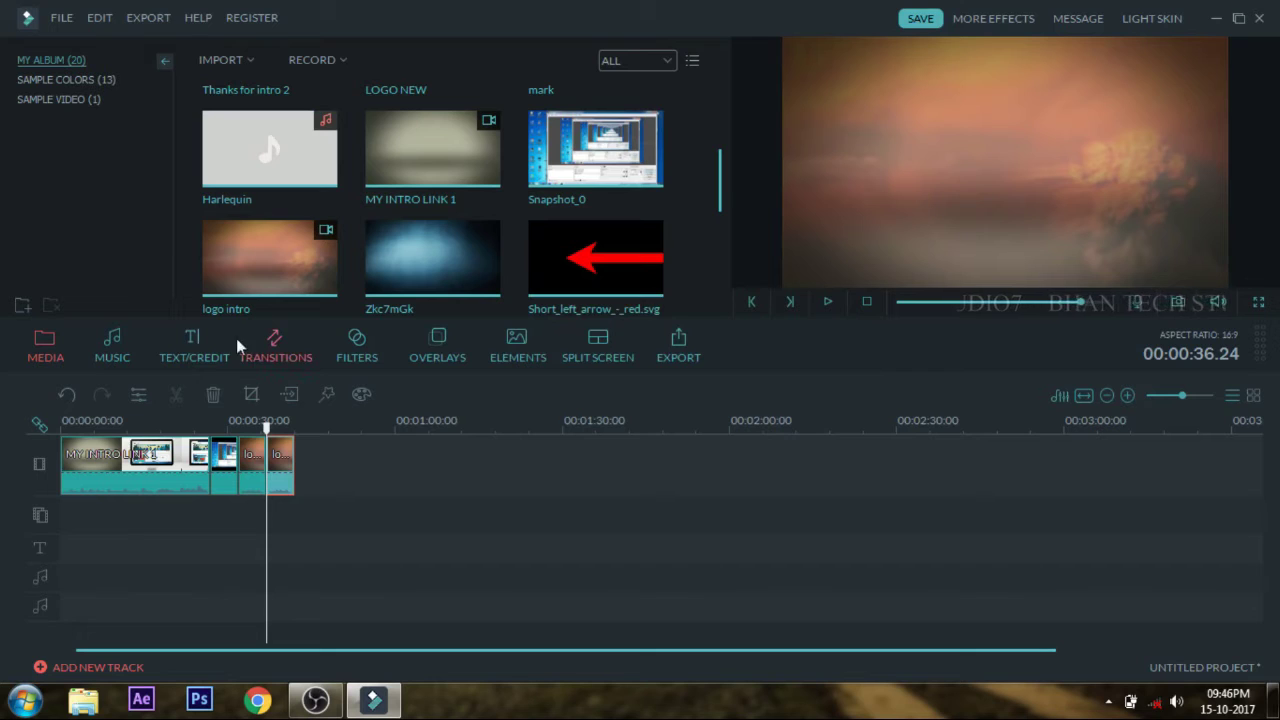
Browse the transitions library and preview the Col_merge transition
click(277, 360)
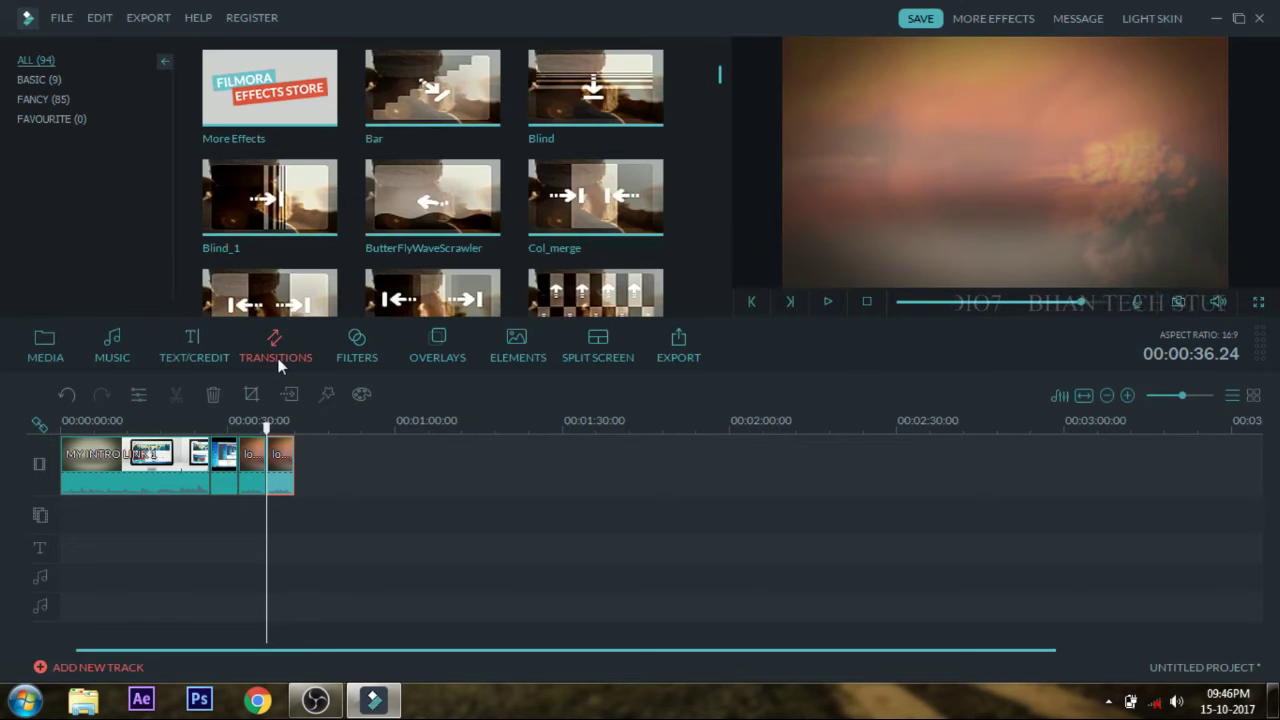
click(605, 225)
scroll(606, 215, down, 1)
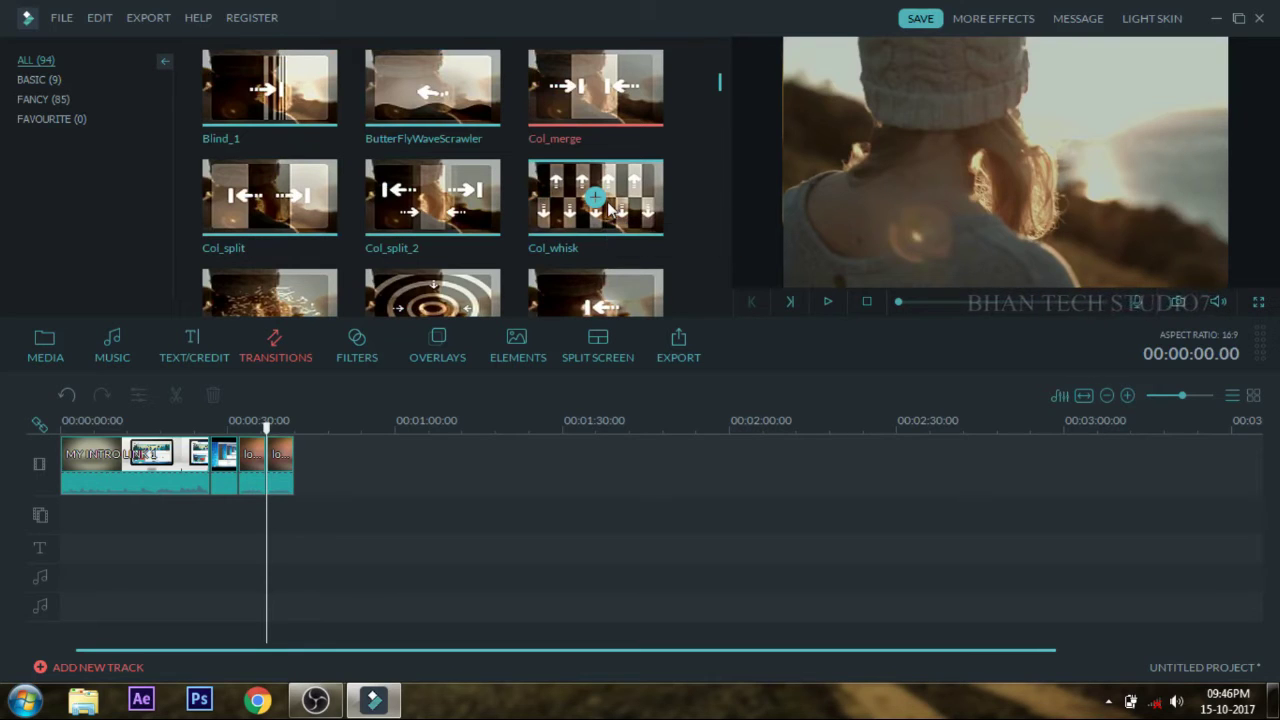
Mute the audio of both logo intro clips on the video track
drag(266, 430, 261, 430)
right_click(257, 472)
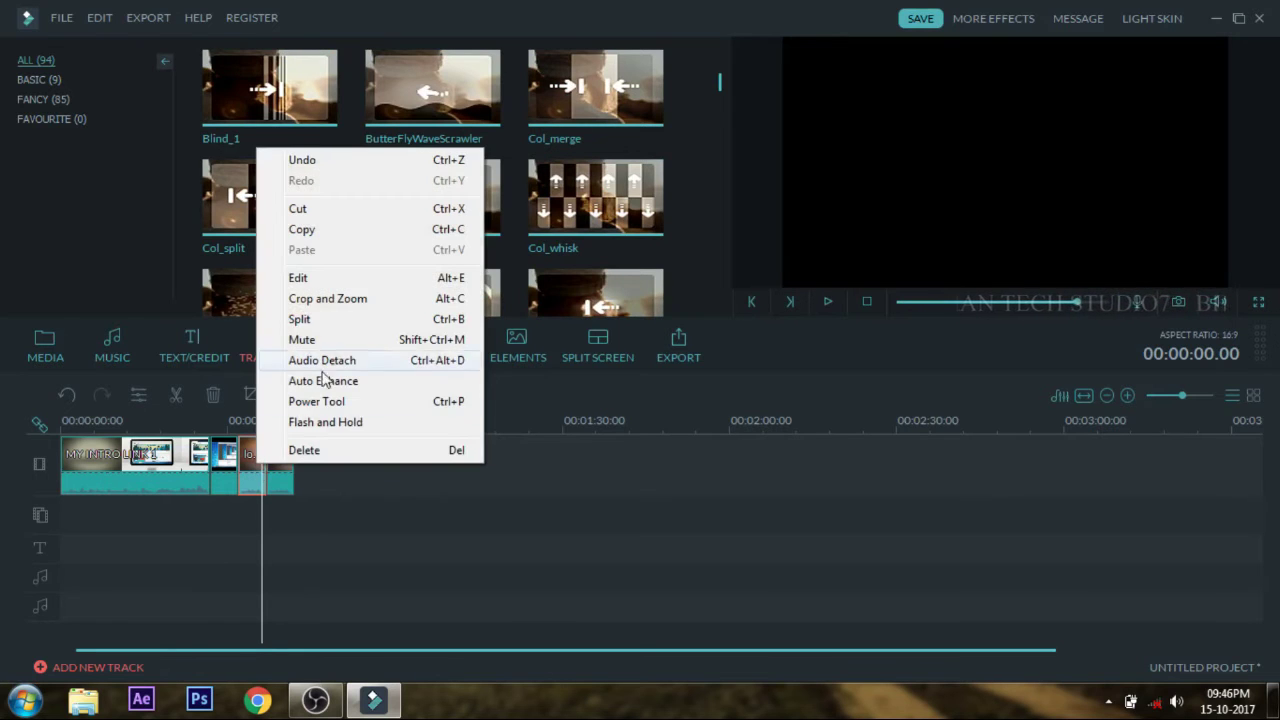
click(314, 338)
right_click(279, 491)
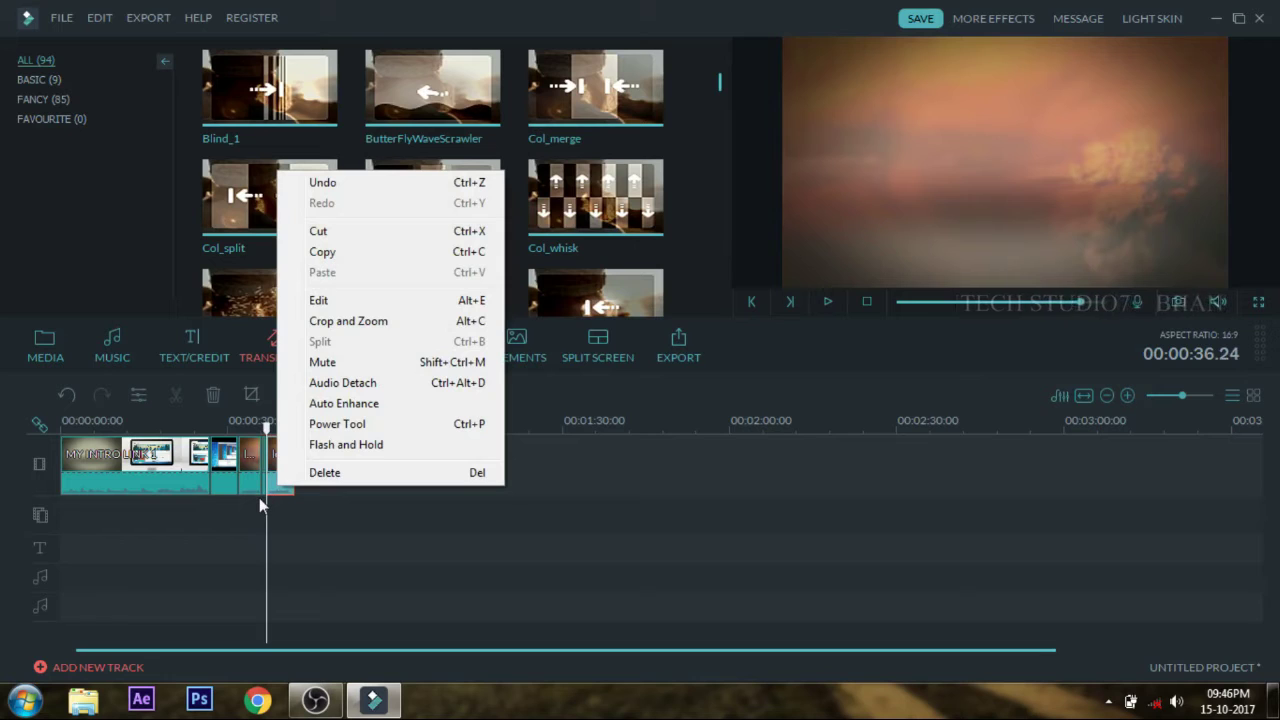
click(243, 533)
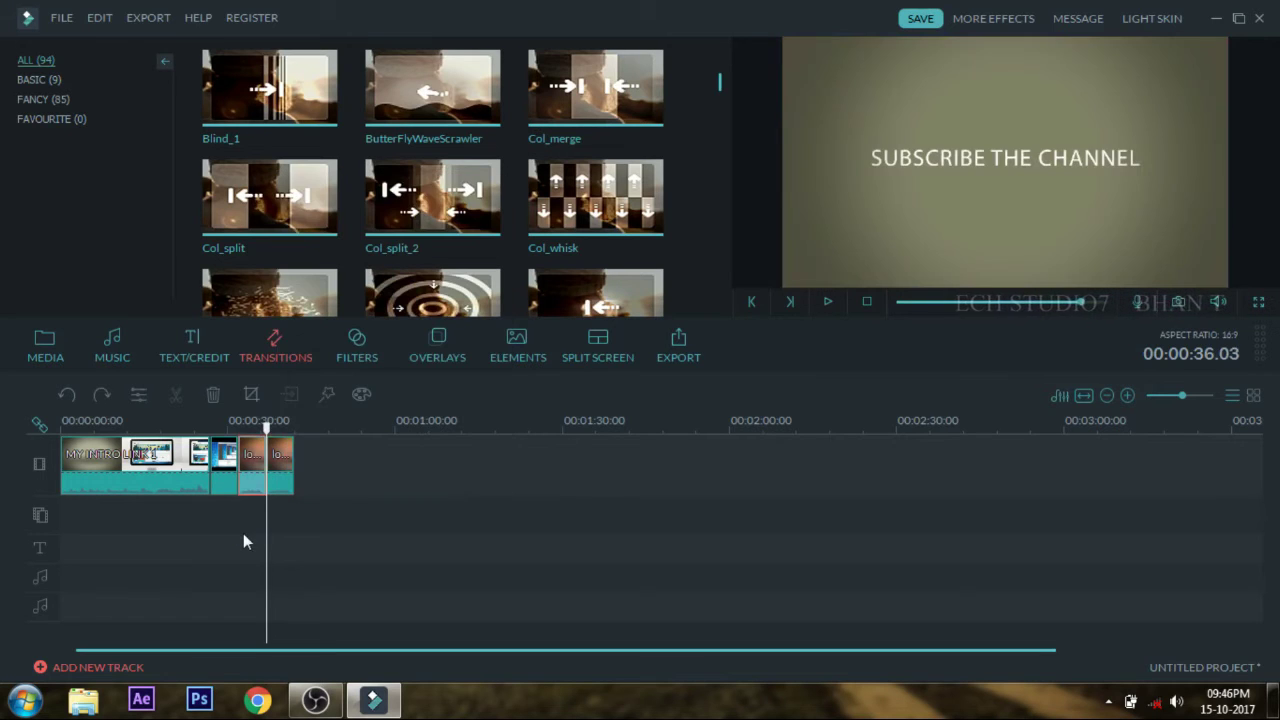
right_click(253, 481)
click(310, 359)
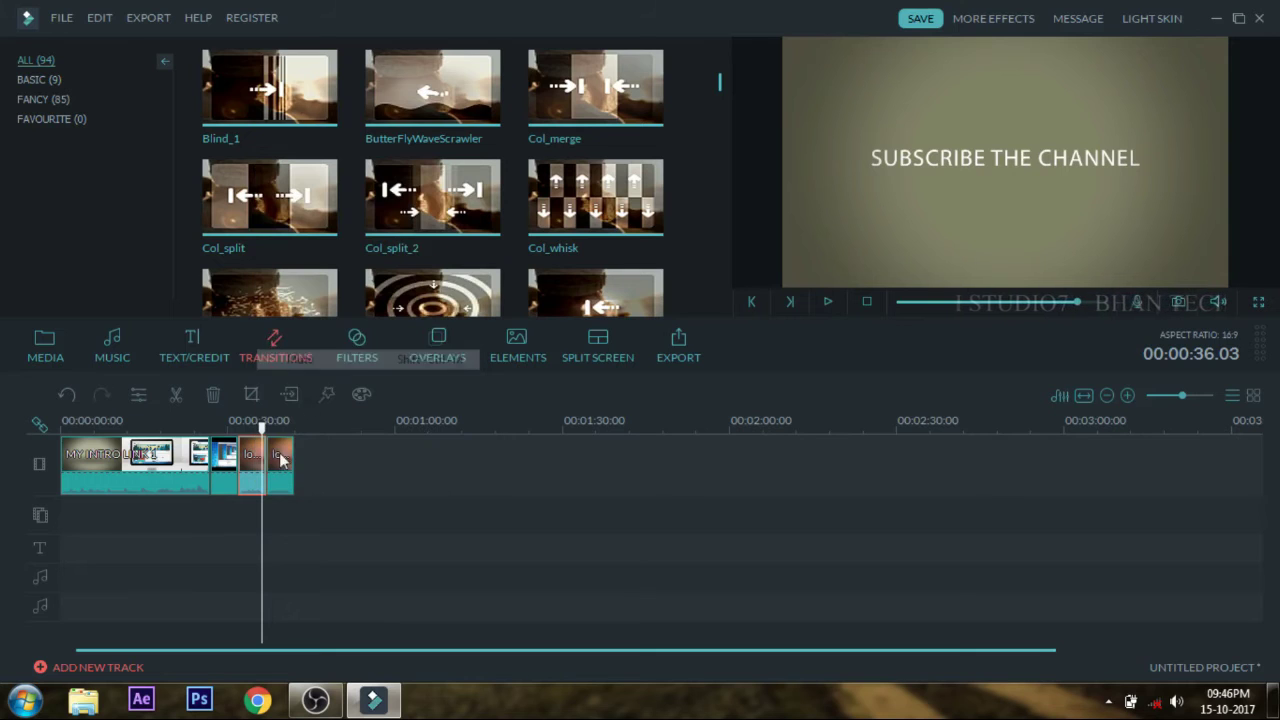
right_click(280, 483)
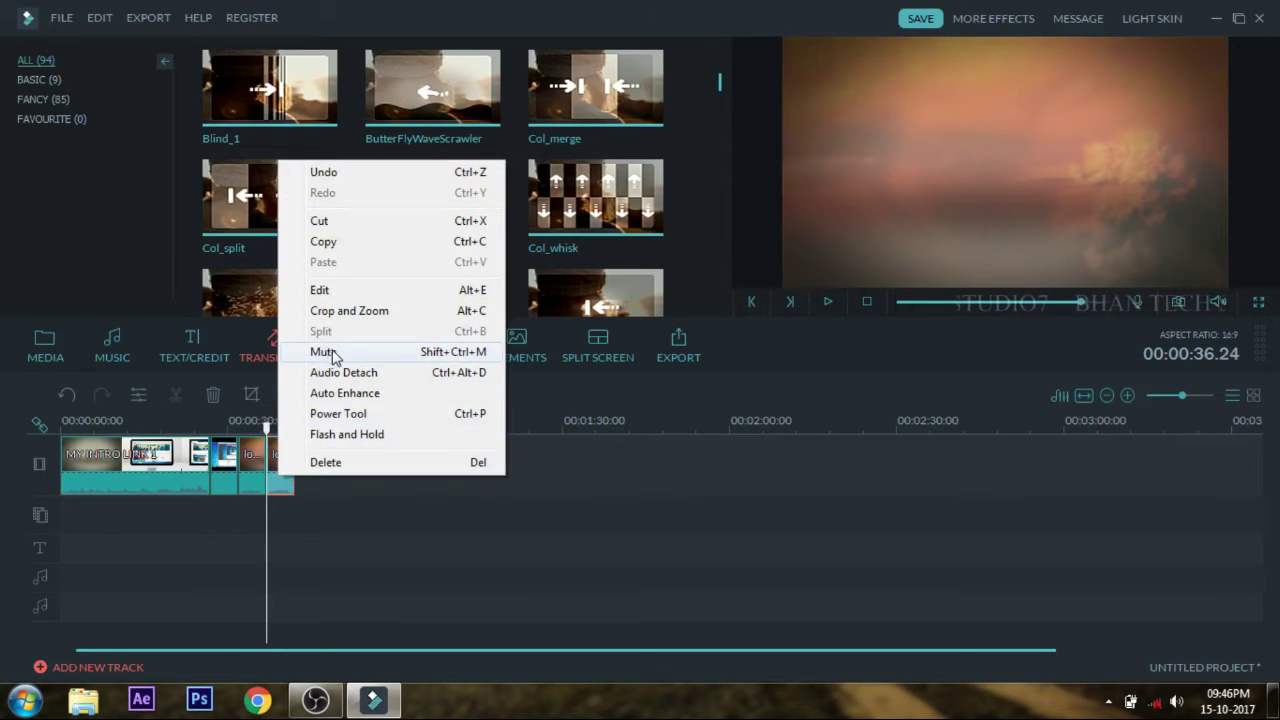
click(328, 351)
Position the playhead inside the first logo intro clip and play across the cut into the second one
click(253, 479)
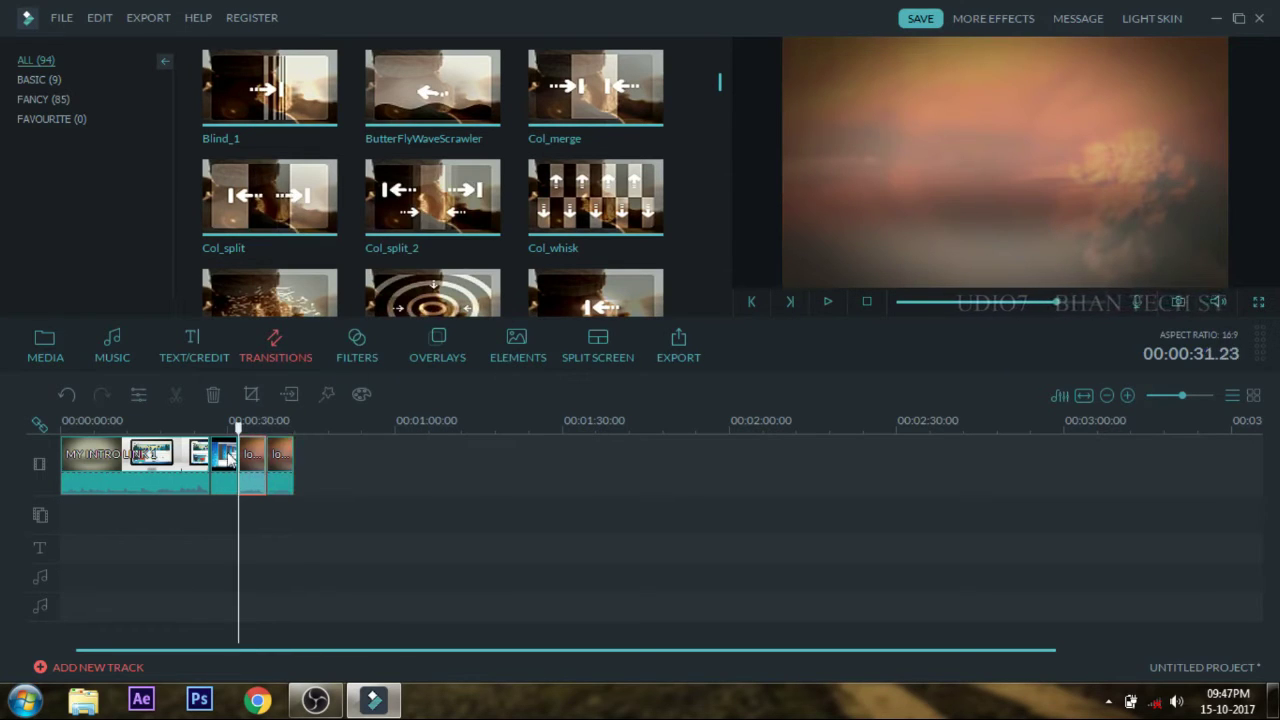
click(256, 421)
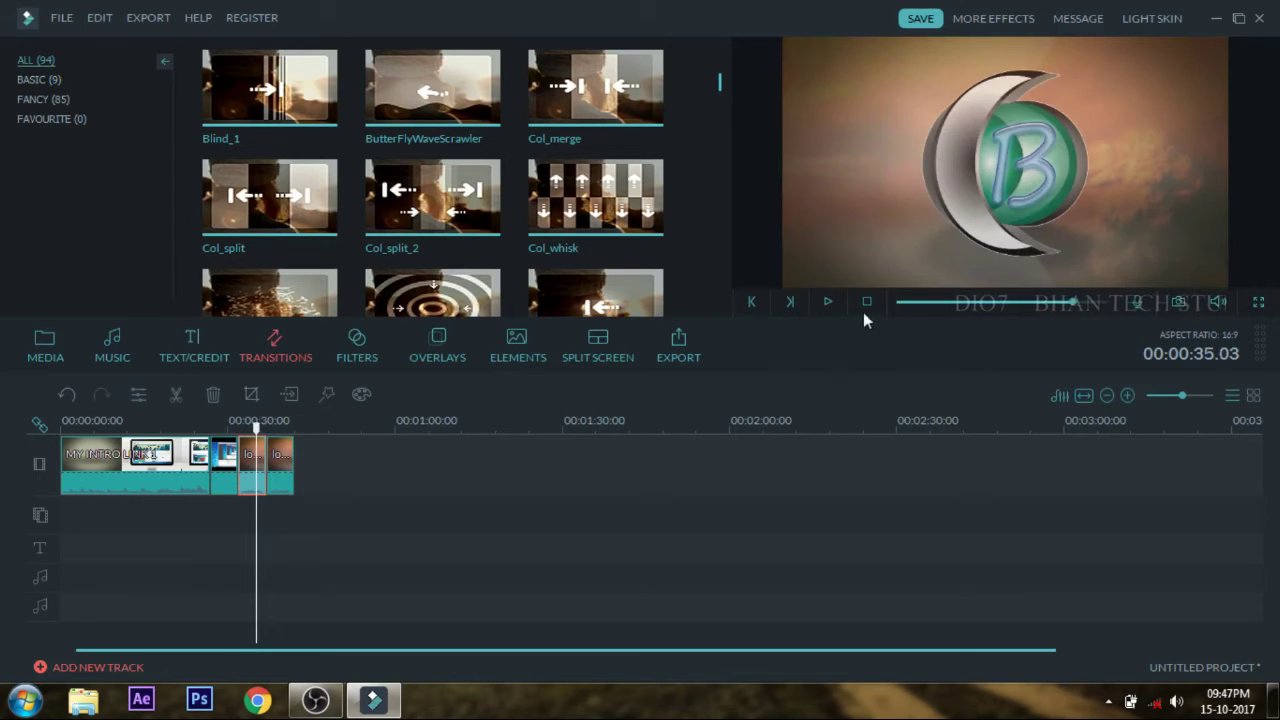
click(827, 303)
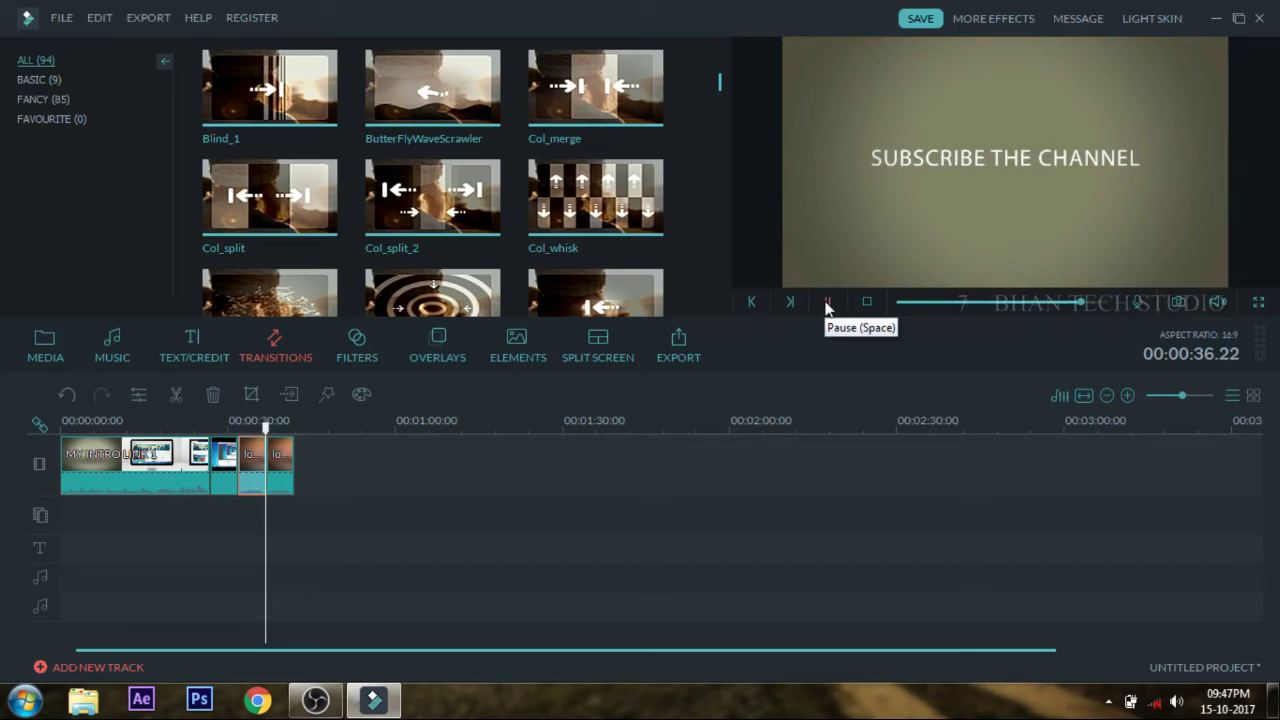
click(827, 302)
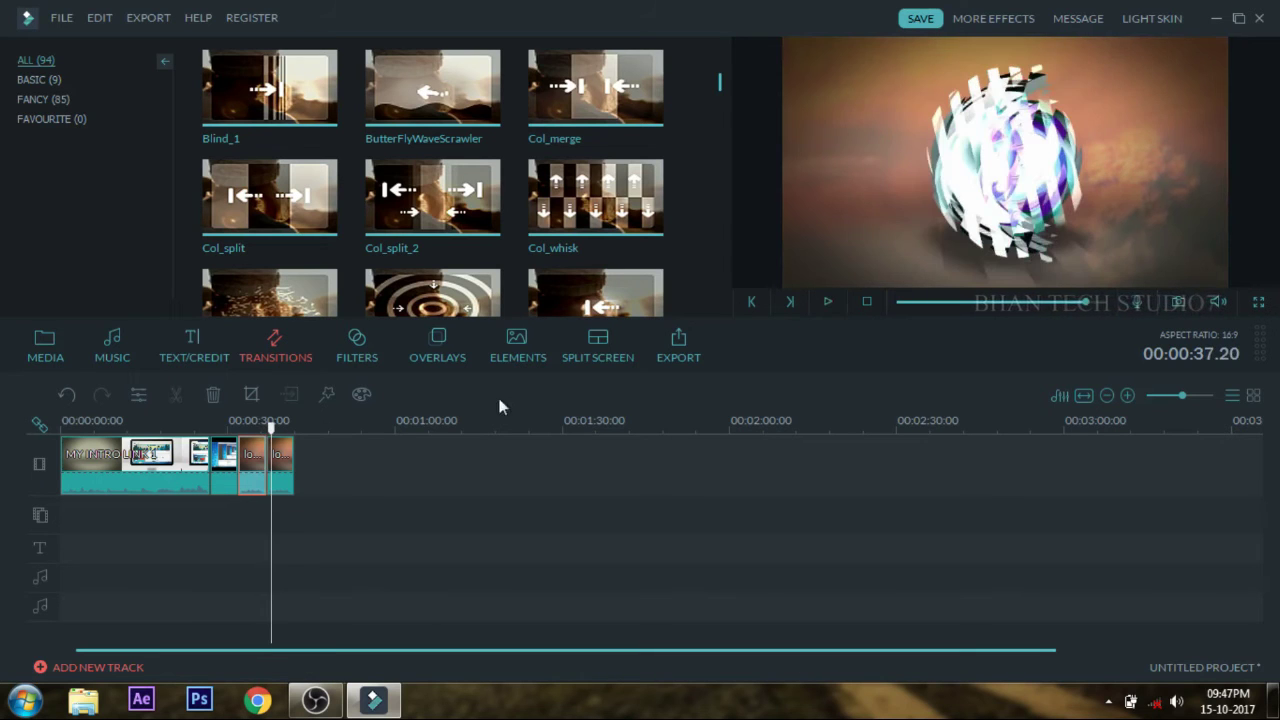
Add the CrazyParammetricFun transition between the two logo intro clips and examine it closely on the timeline
mouse_move(475, 290)
mouse_down()
mouse_move(371, 420)
mouse_move(300, 468)
mouse_move(268, 470)
mouse_up()
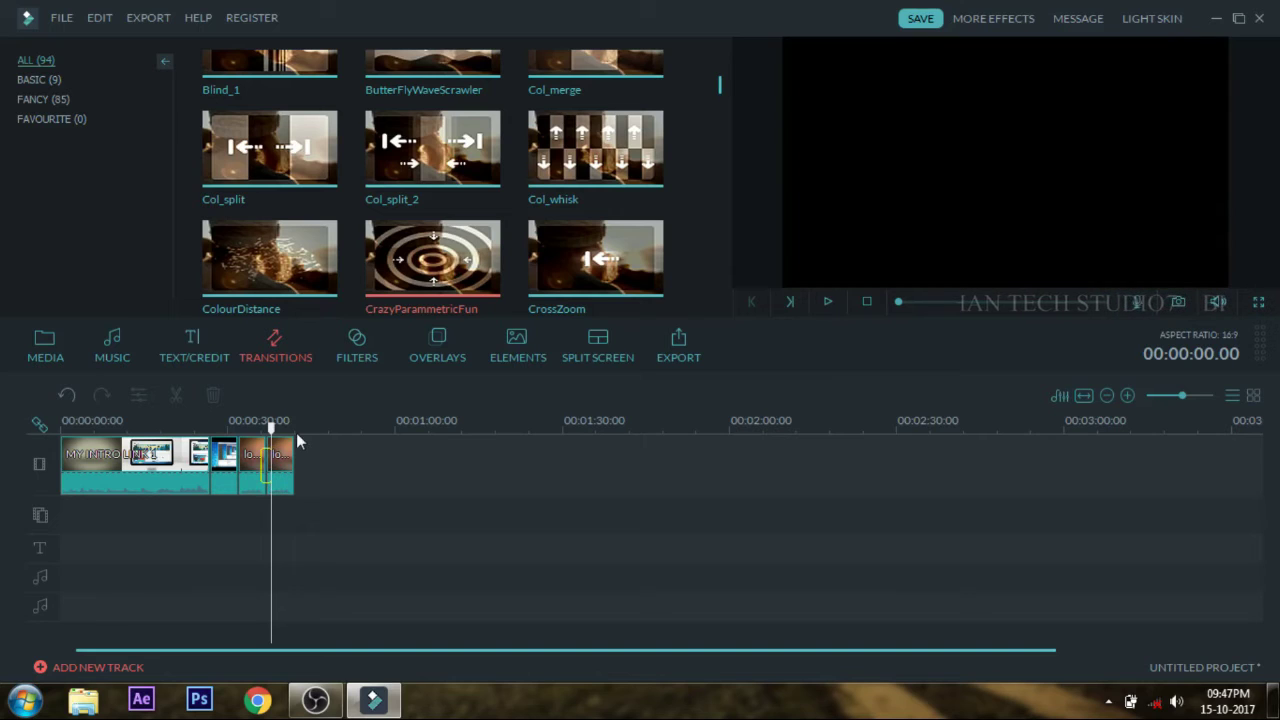
scroll(583, 486, up, 4)
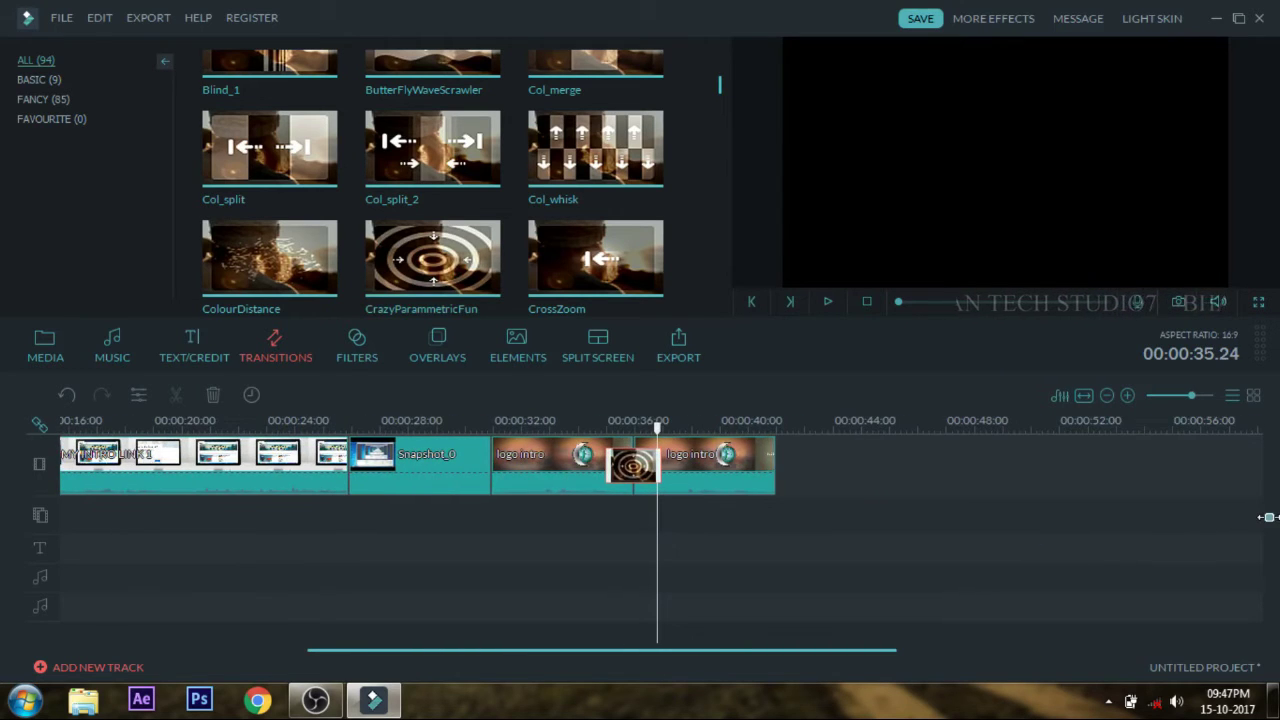
scroll(808, 471, down, 1)
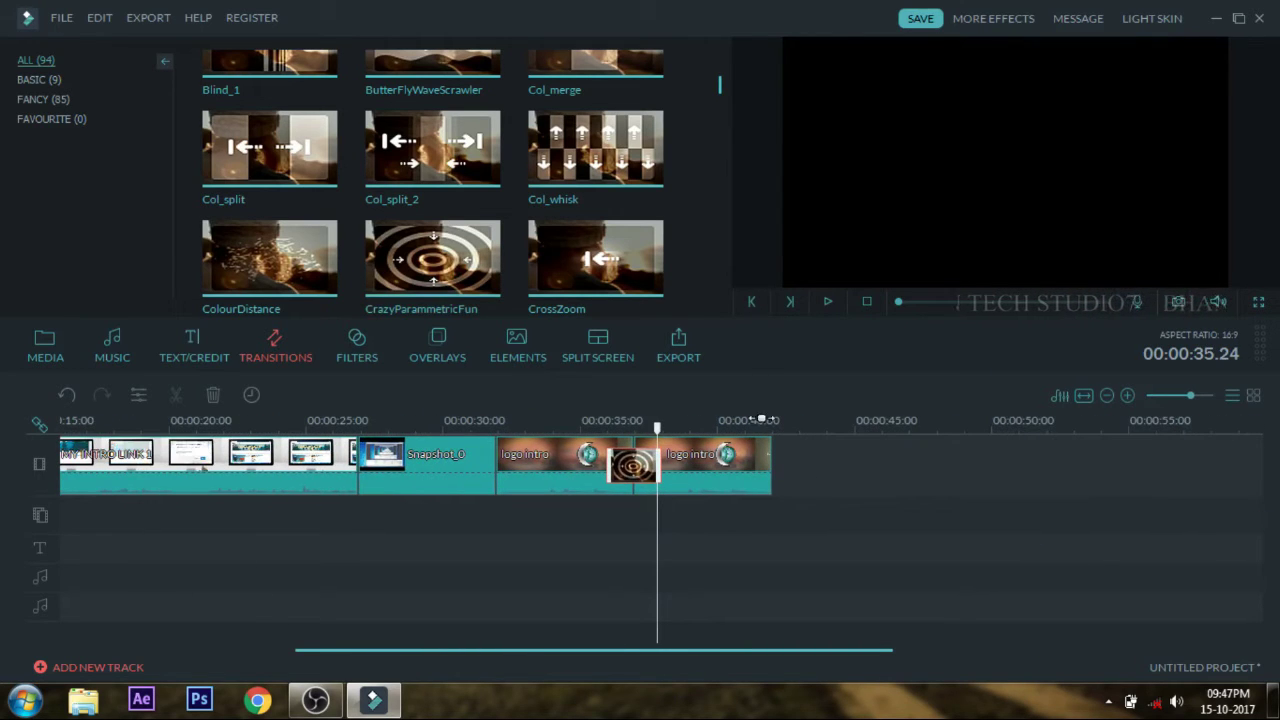
scroll(846, 454, up, 2)
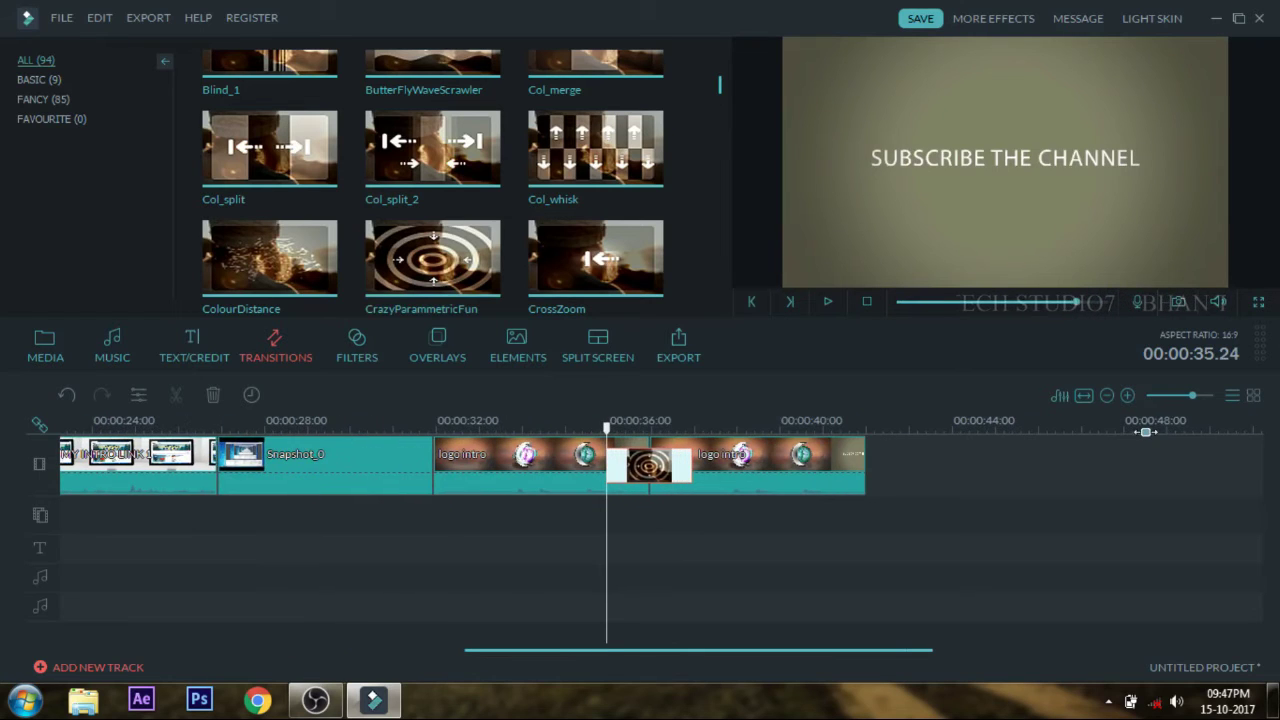
Try the Col_split_2 transition between the logo intro clips, then restore CrazyParammetricFun and play it back
drag(440, 150, 648, 478)
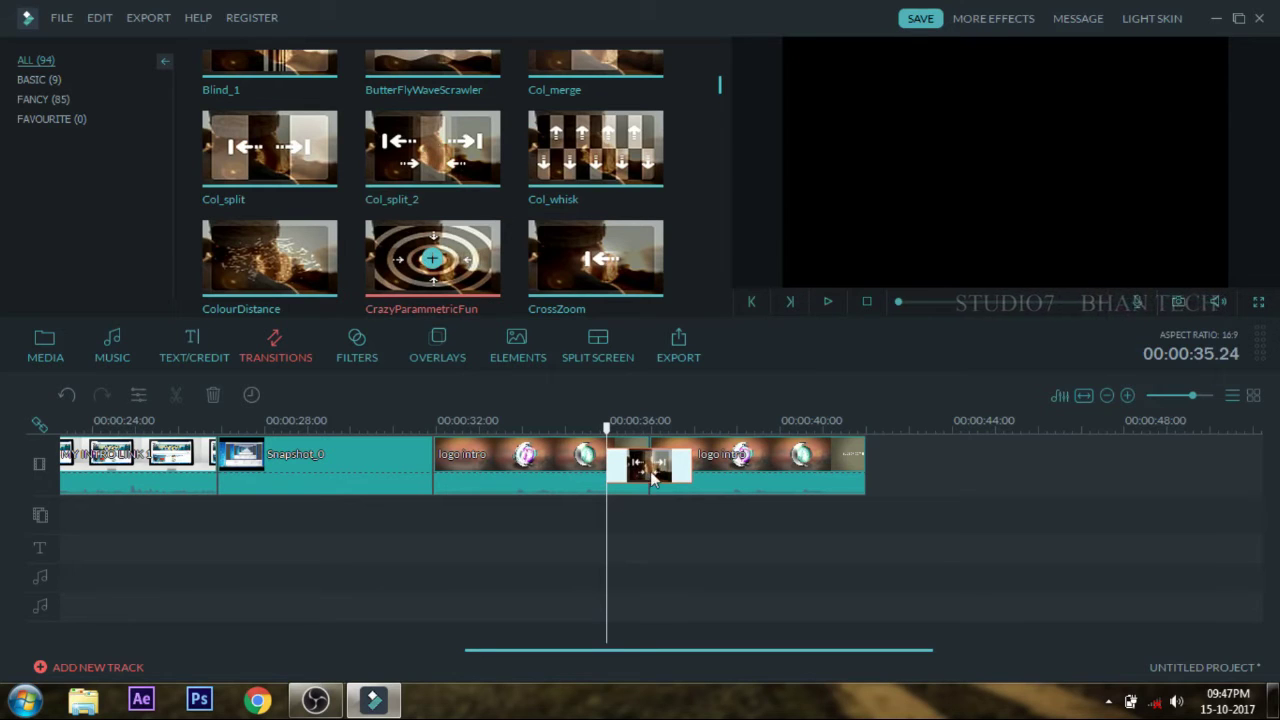
click(651, 478)
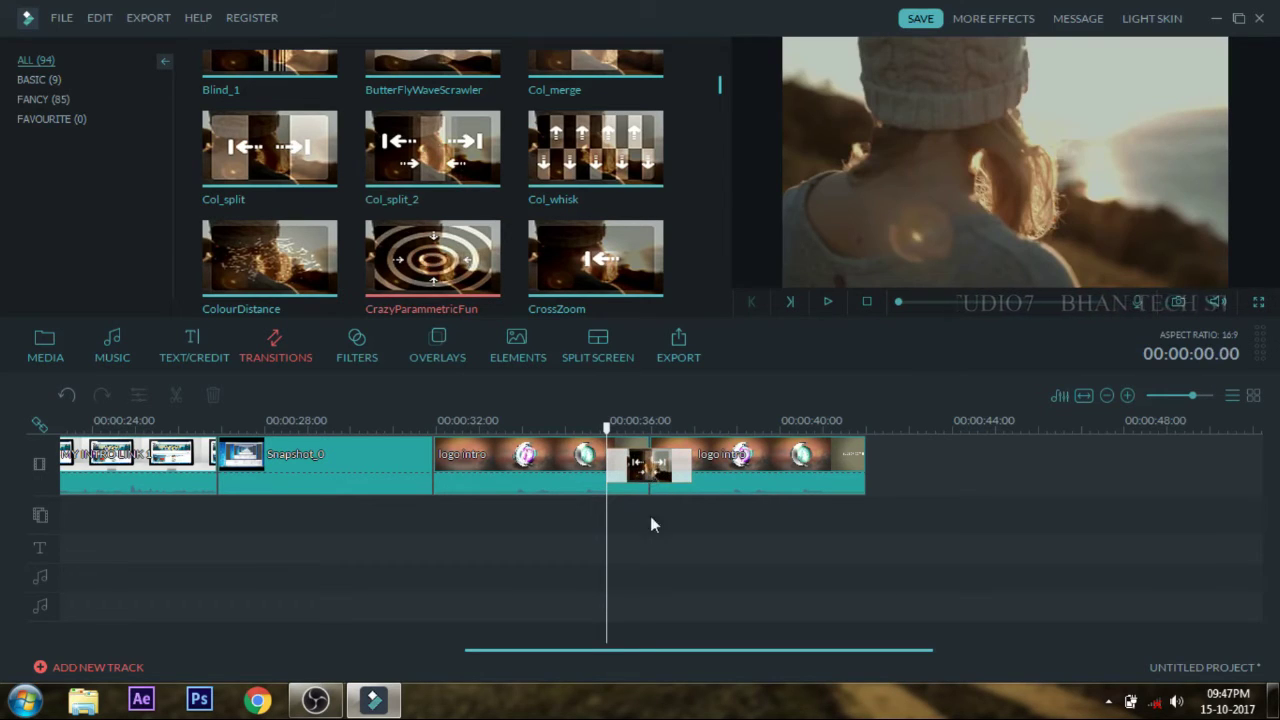
click(650, 477)
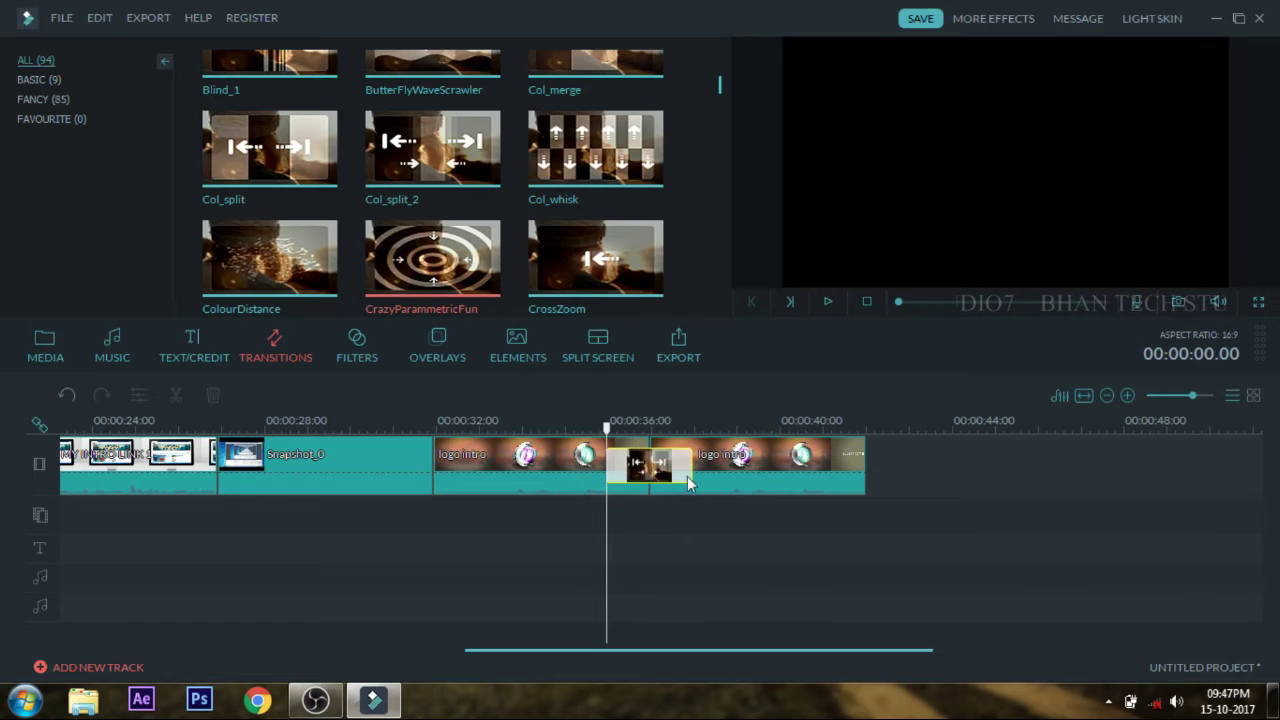
click(831, 302)
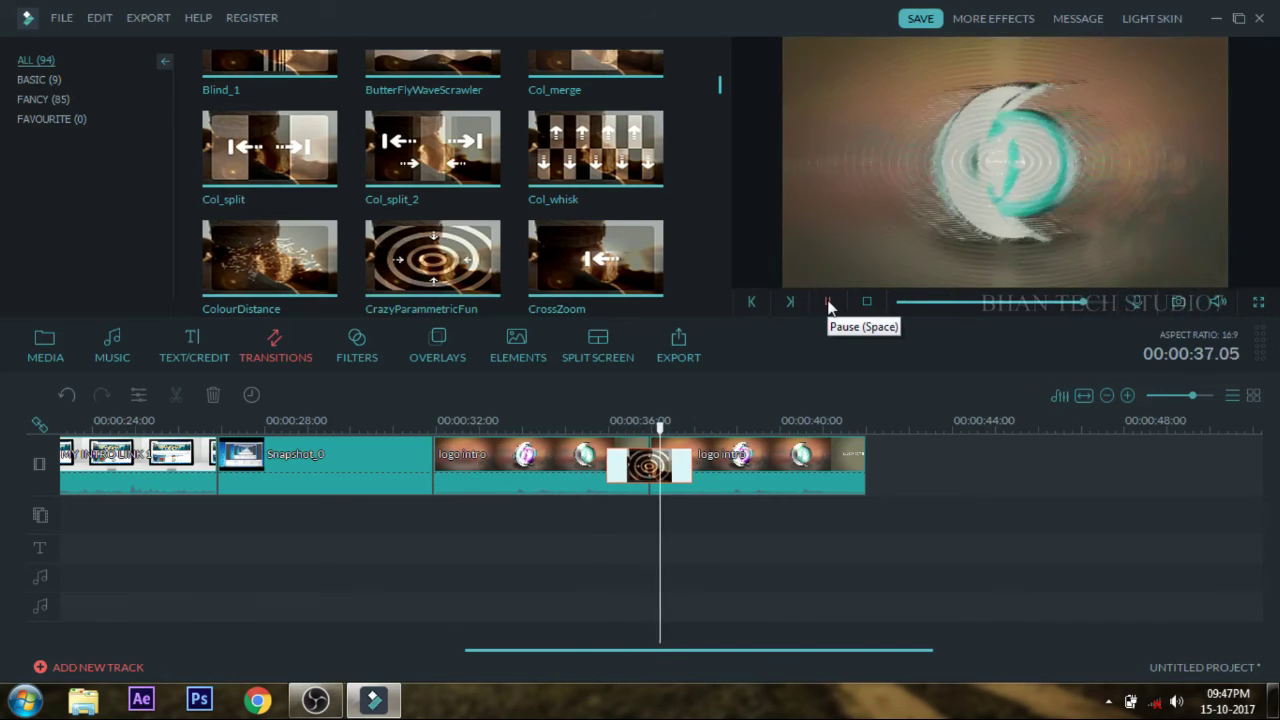
click(827, 300)
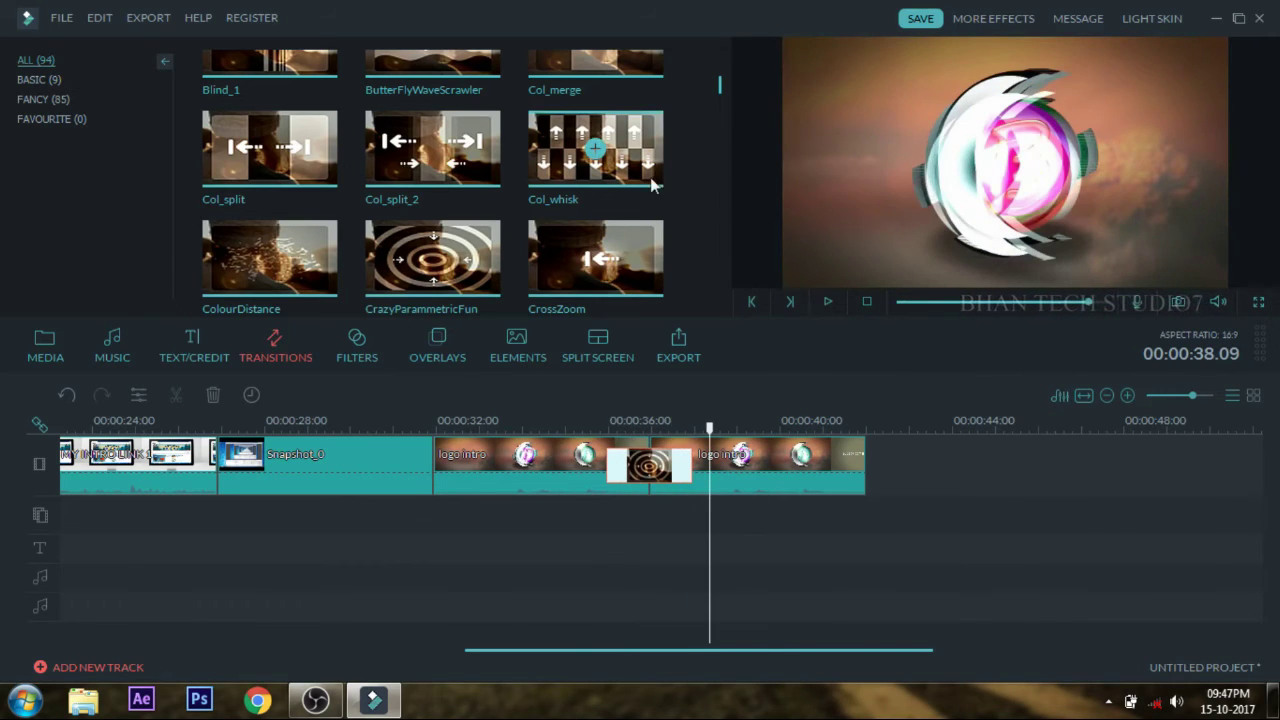
Replace the transition between the two logo intro clips with CrossZoom and play it back
click(638, 240)
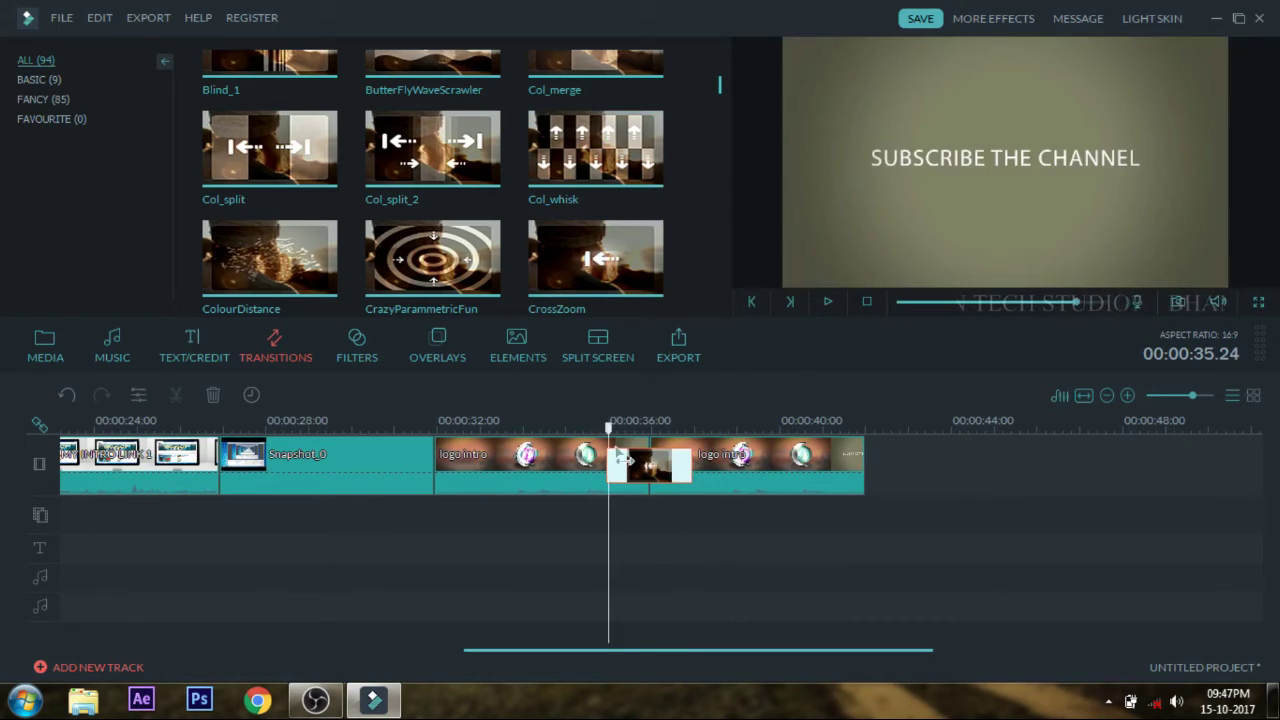
click(829, 300)
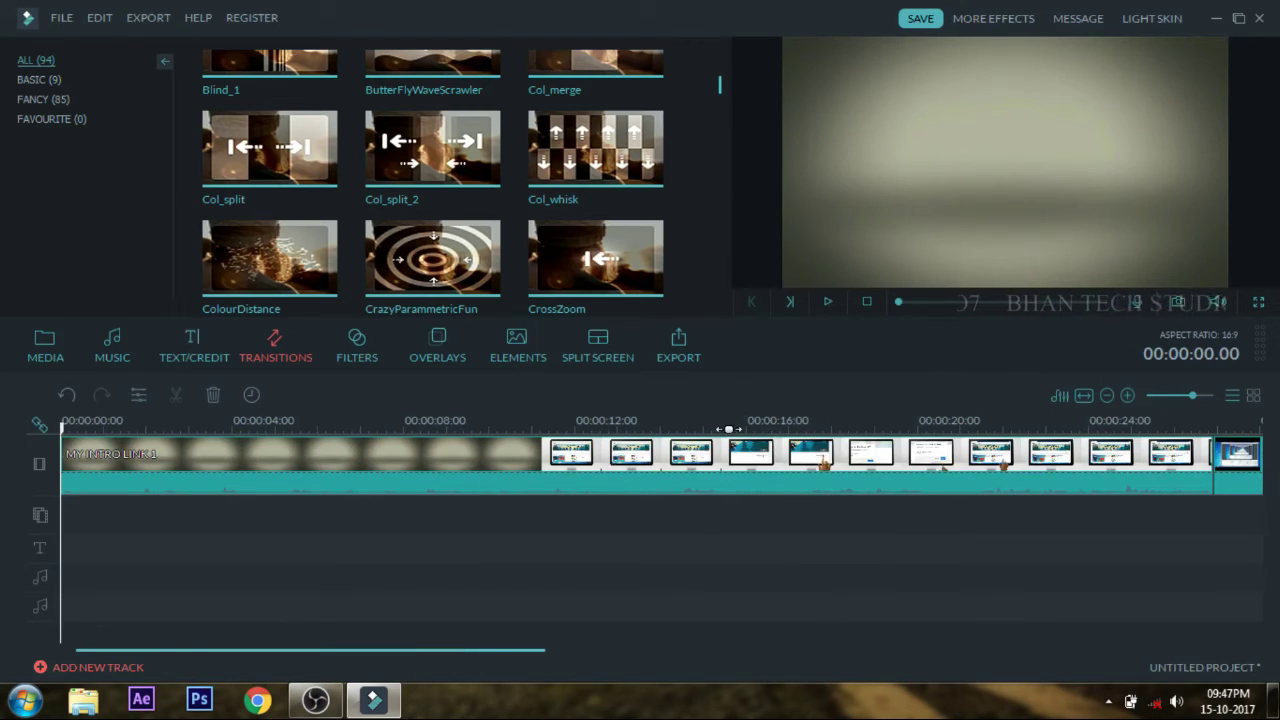
Add the Wreath Lower 3rd title to the text track beneath the second logo intro clip
scroll(745, 403, down, 4)
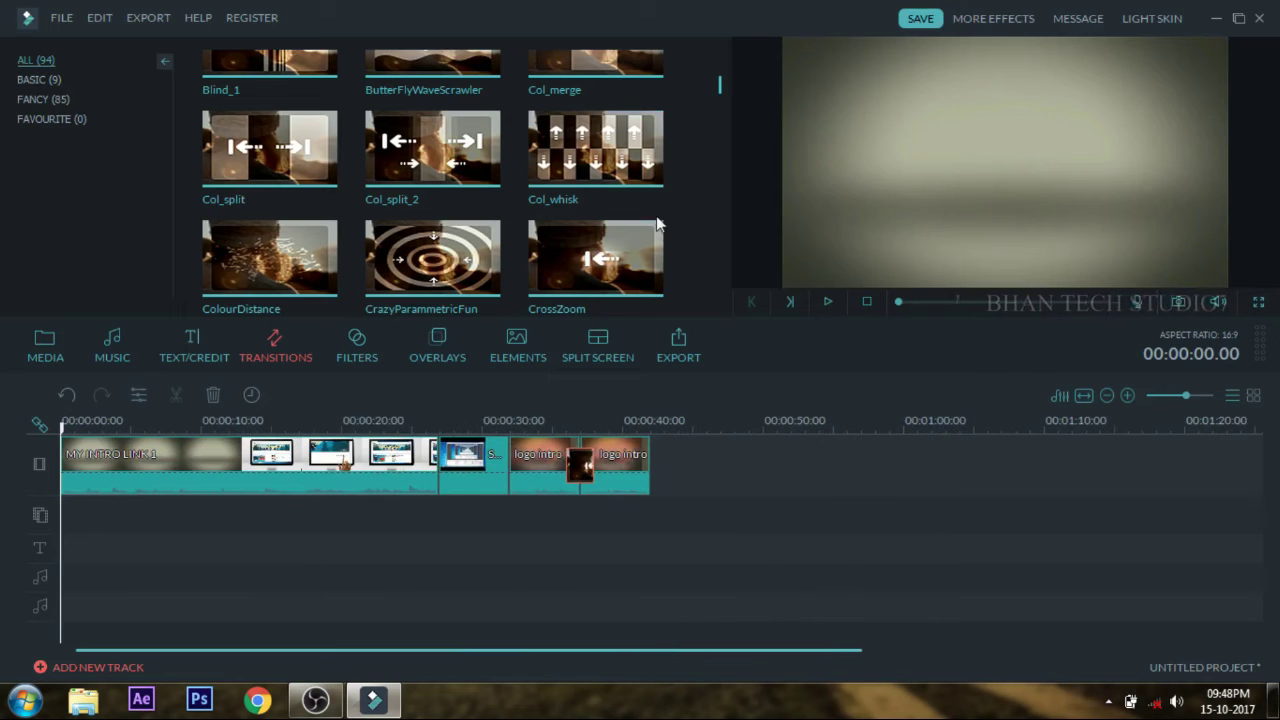
drag(719, 90, 741, 72)
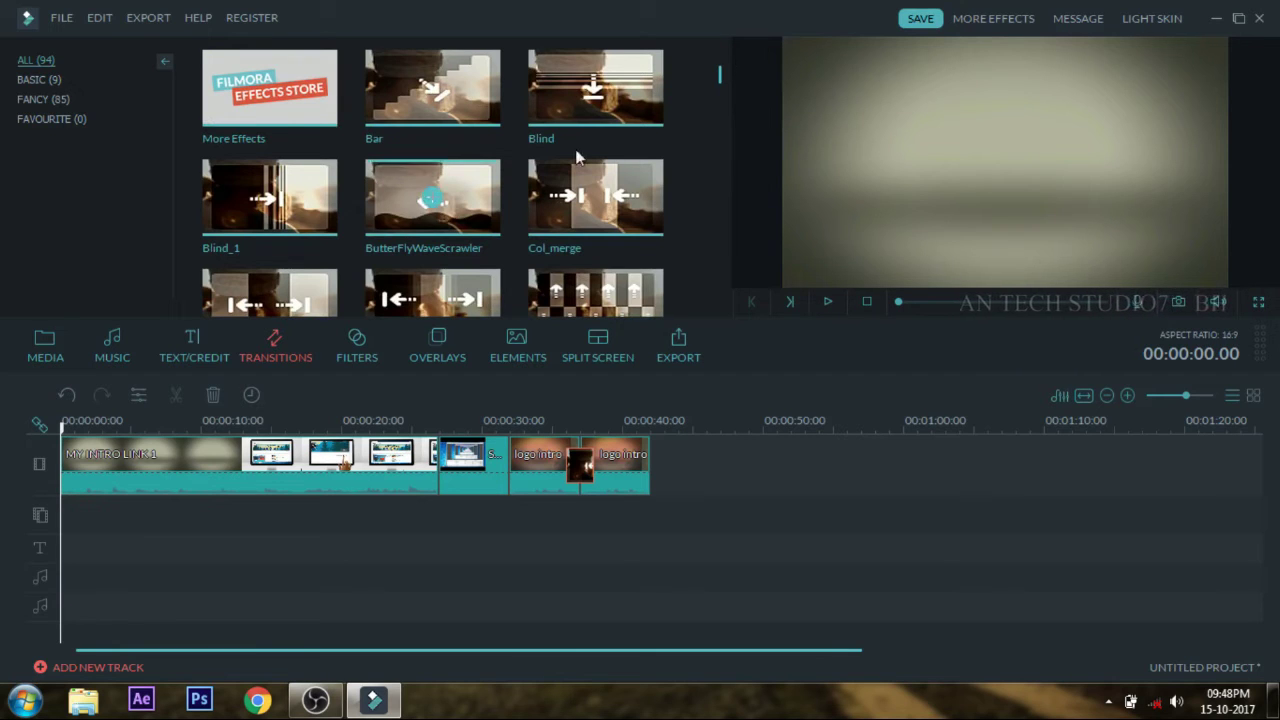
click(212, 348)
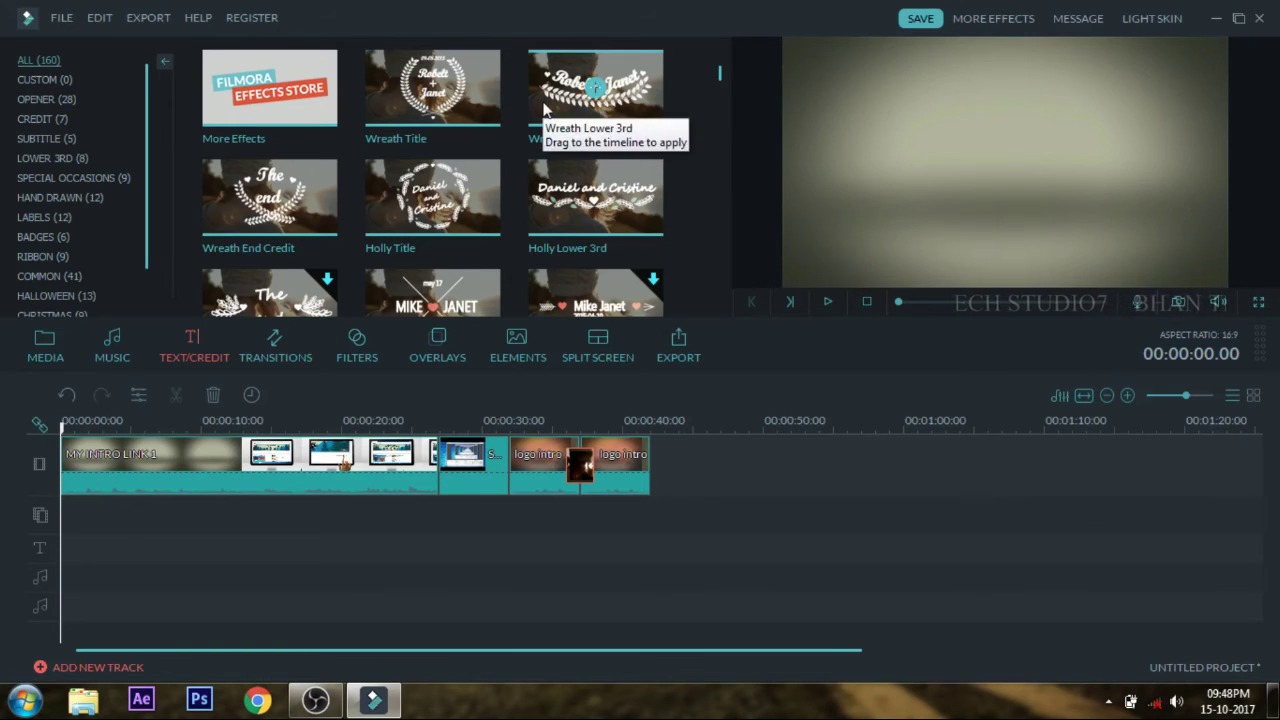
drag(595, 100, 586, 565)
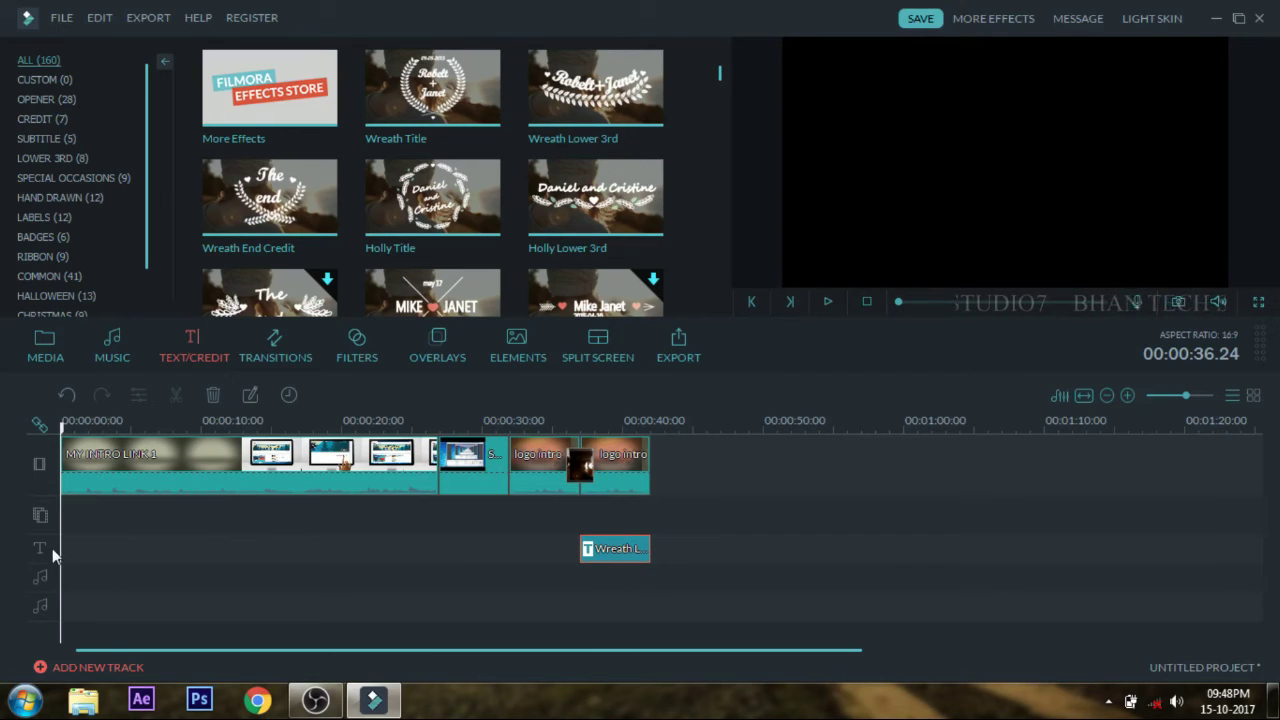
Preview the Wreath Lower 3rd title over the second logo intro clip and examine its advanced fill, border and shadow settings
click(580, 545)
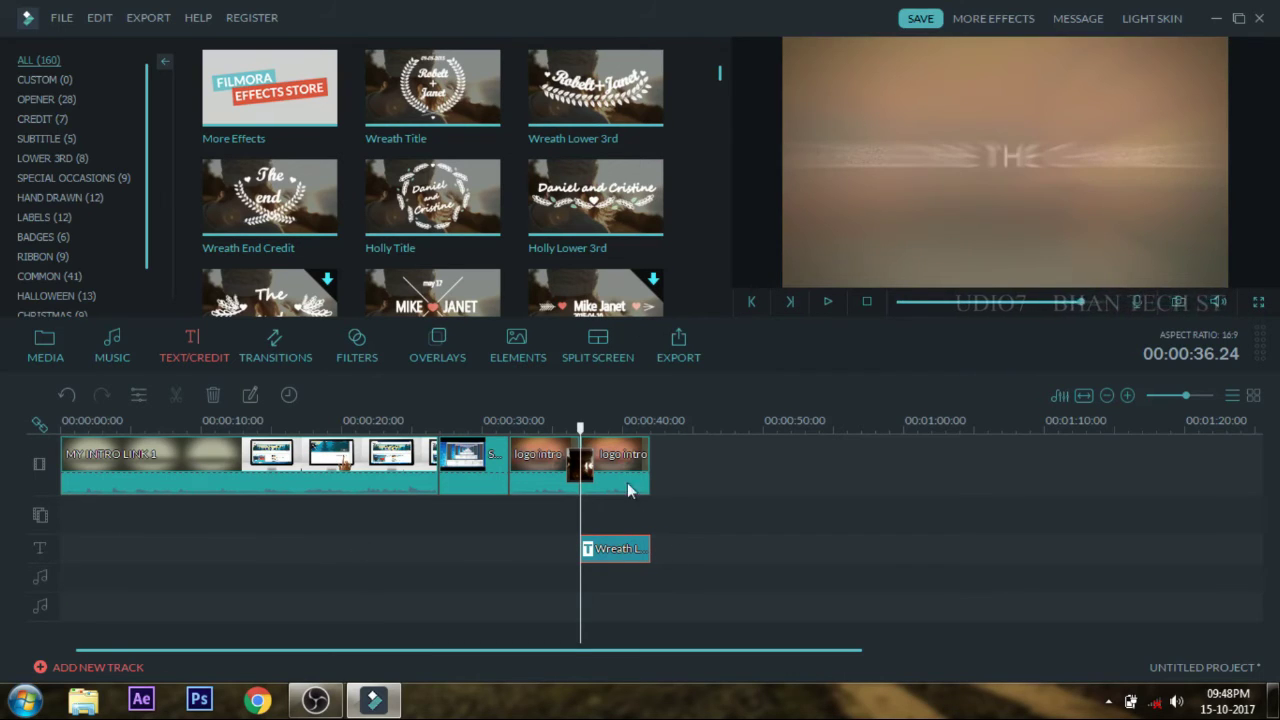
drag(581, 450, 621, 463)
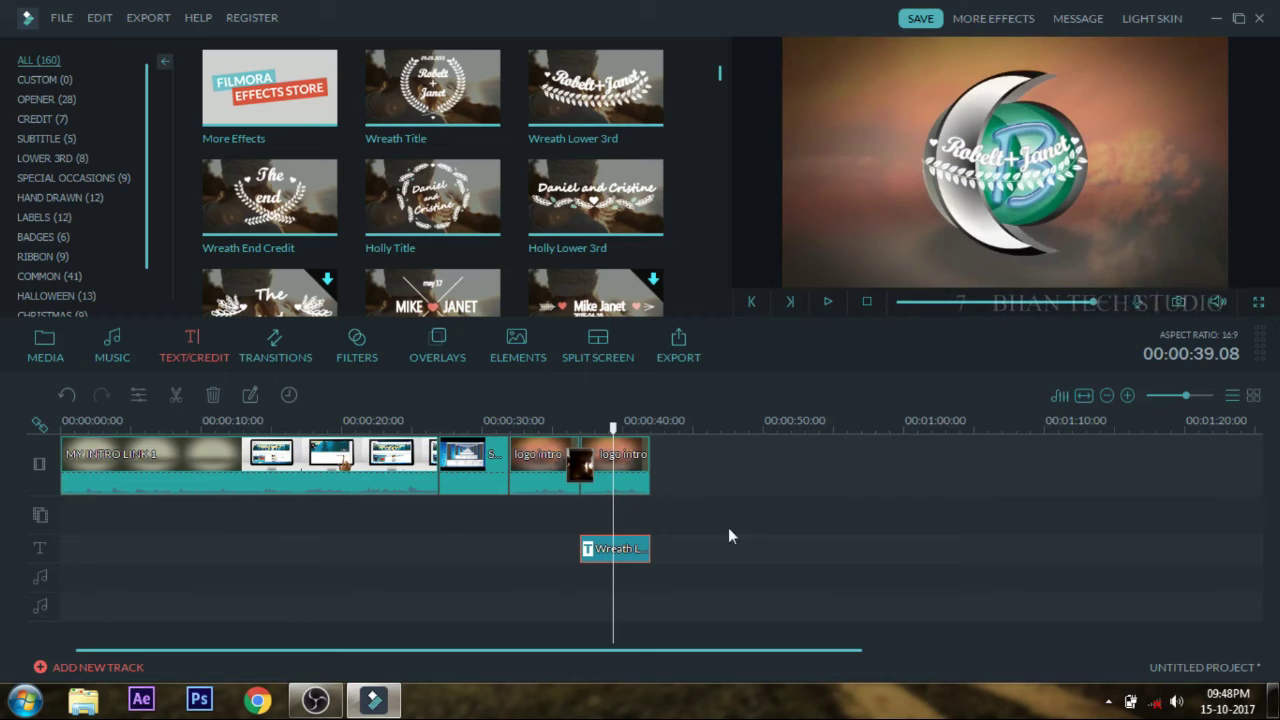
double_click(628, 549)
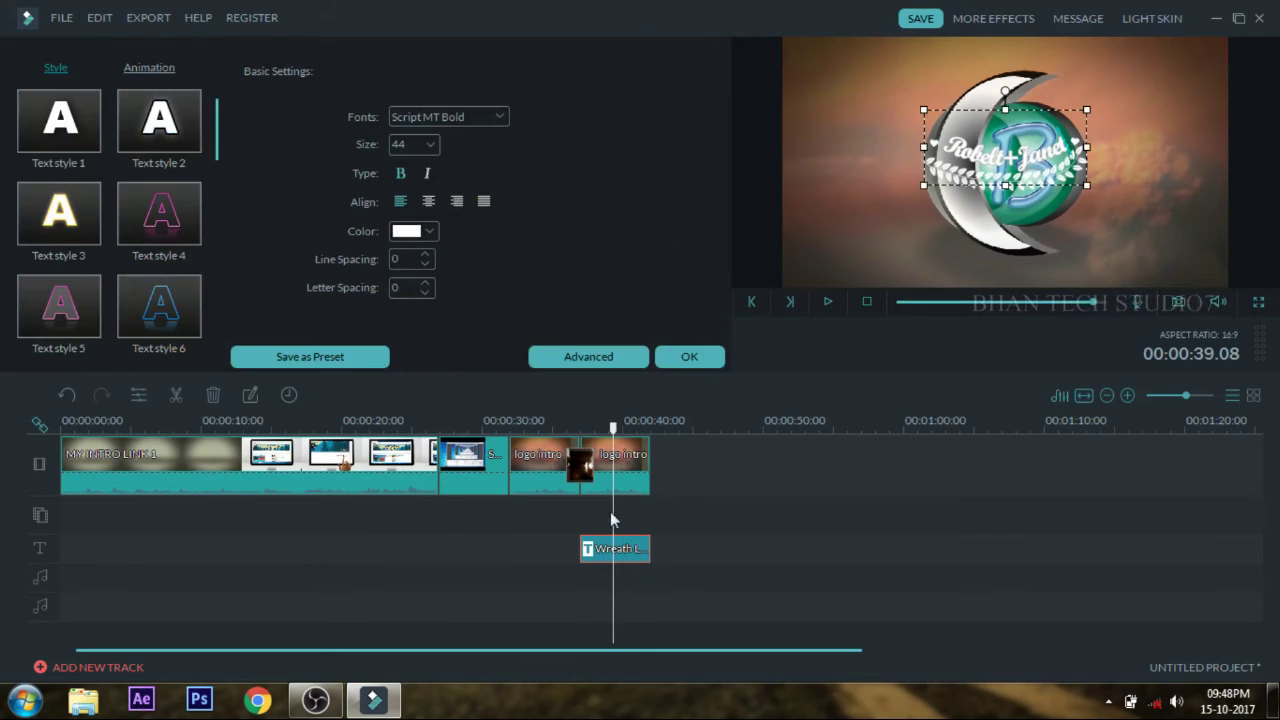
click(602, 354)
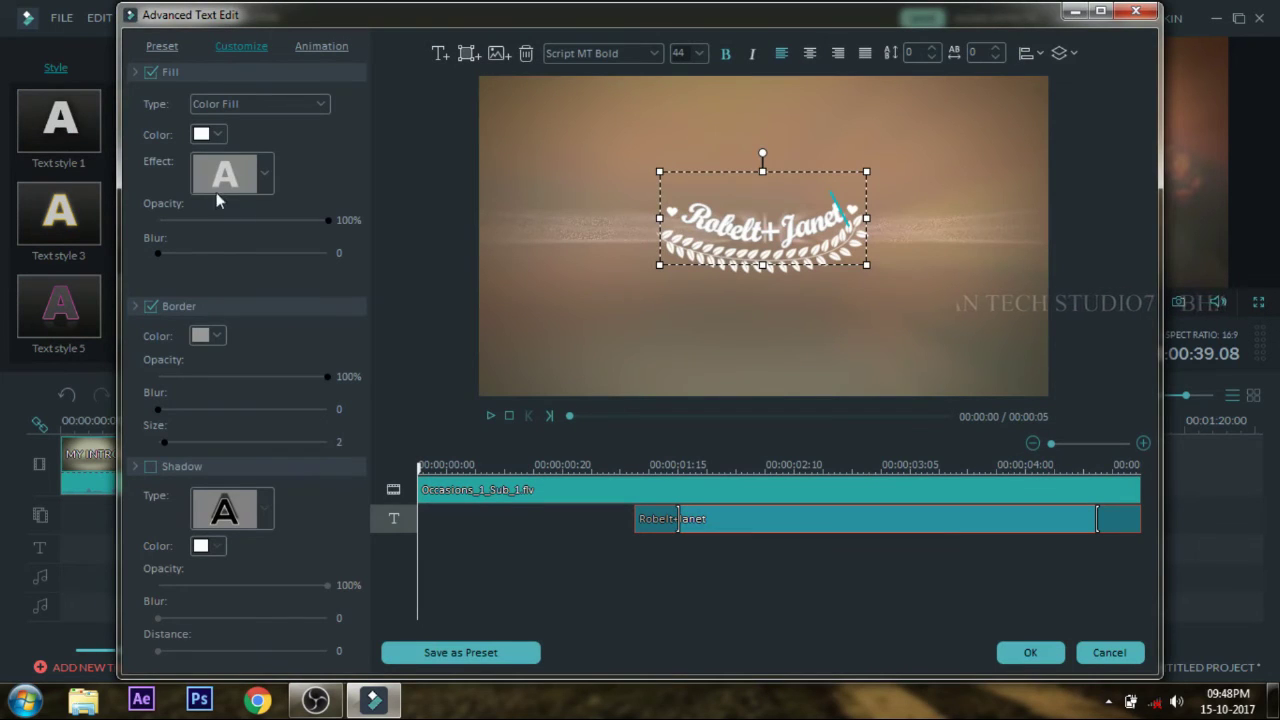
click(209, 134)
click(356, 178)
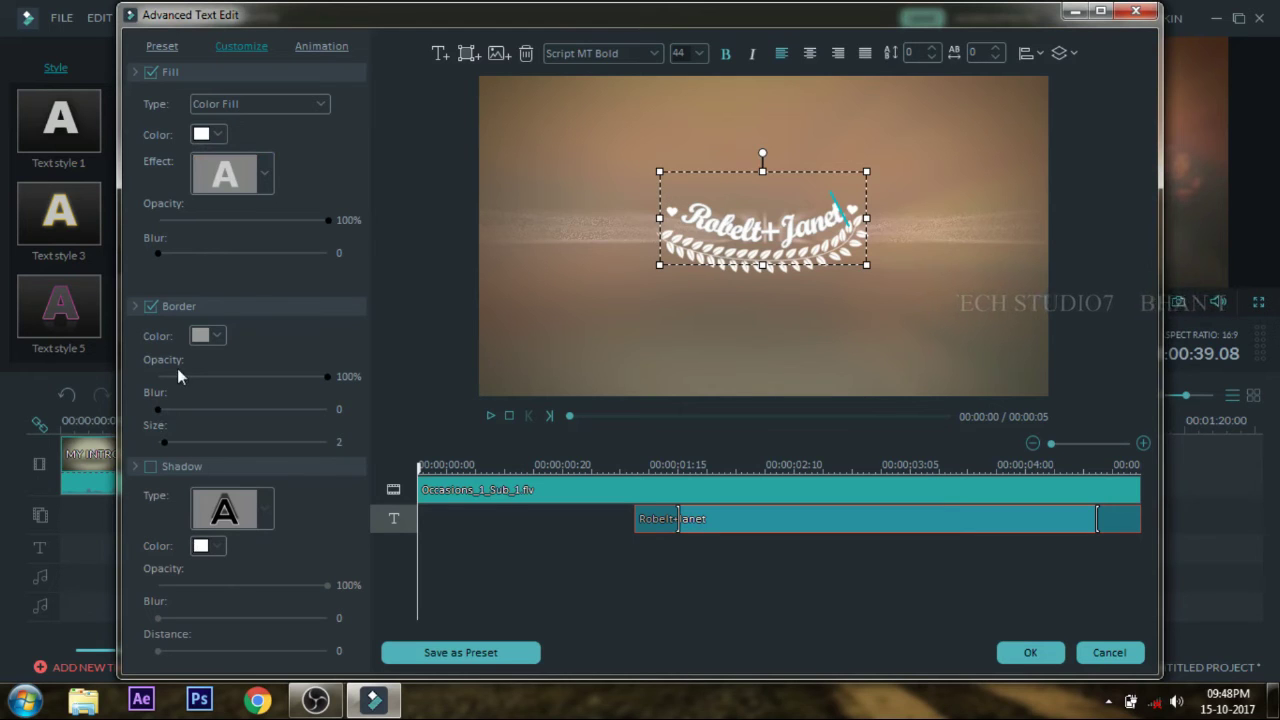
click(1112, 656)
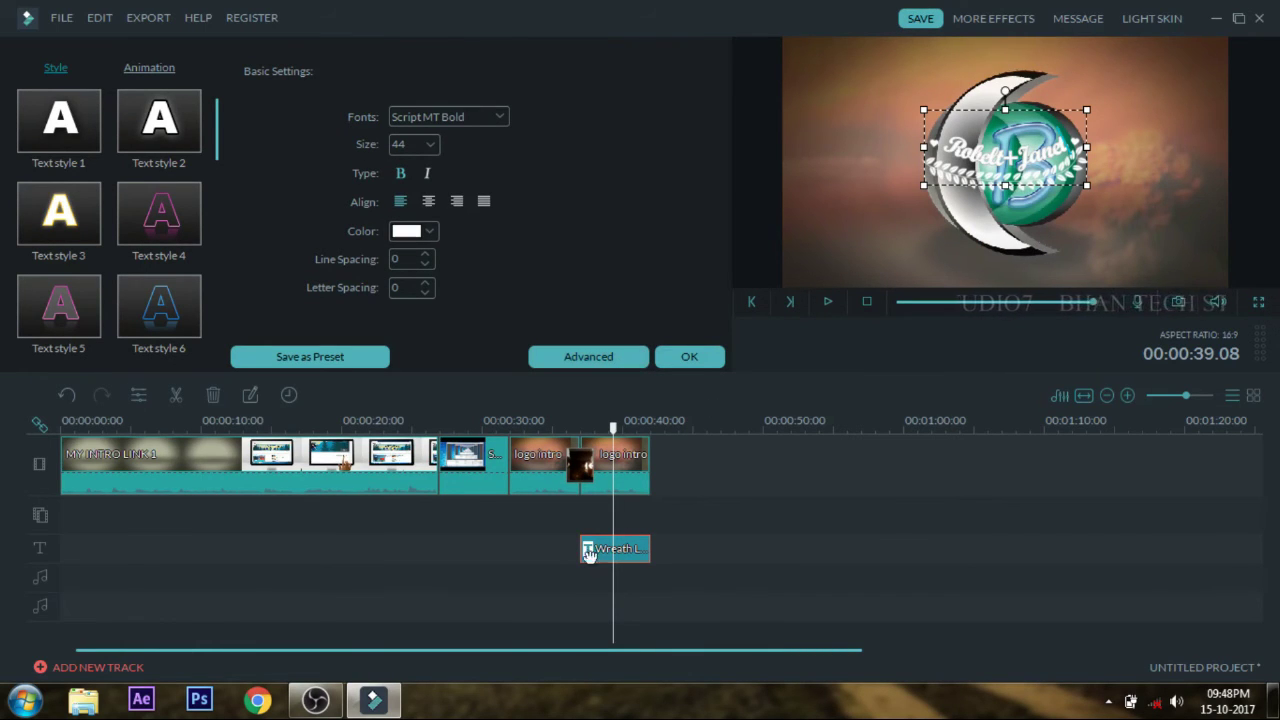
Extend the Wreath Lower 3rd title back to the start of the timeline so it spans all the clips
drag(585, 552, 60, 550)
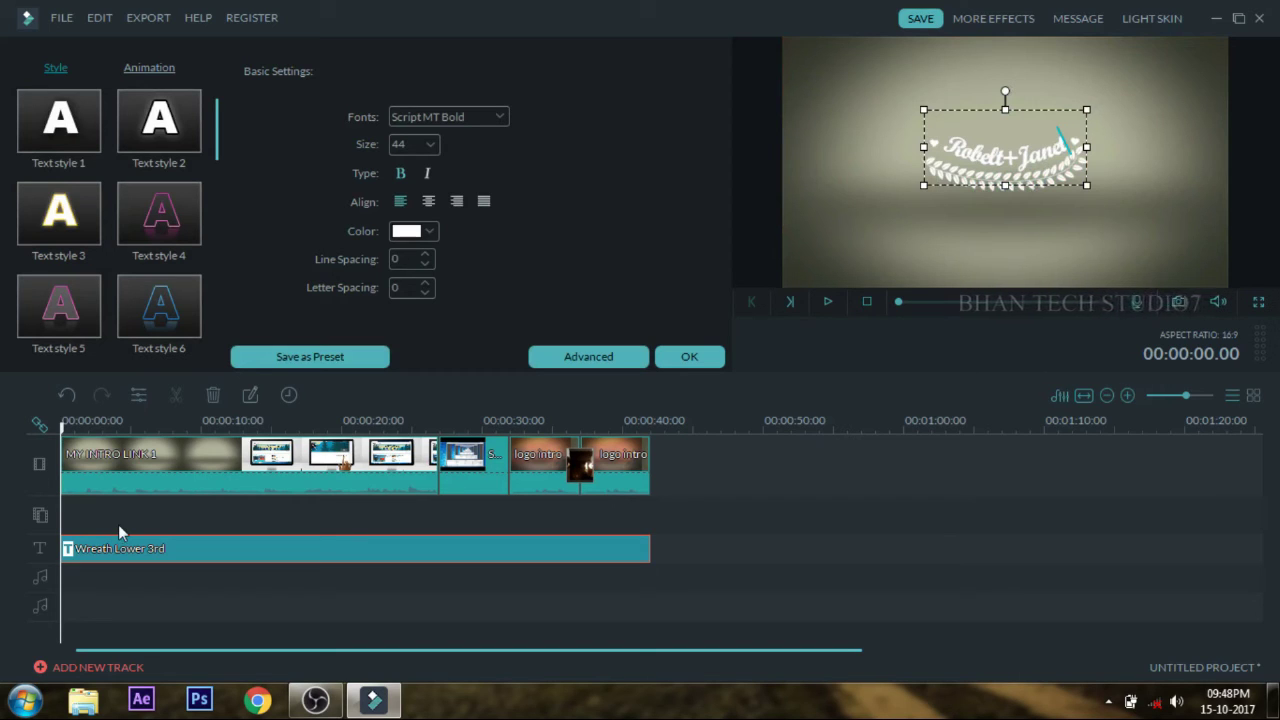
click(665, 365)
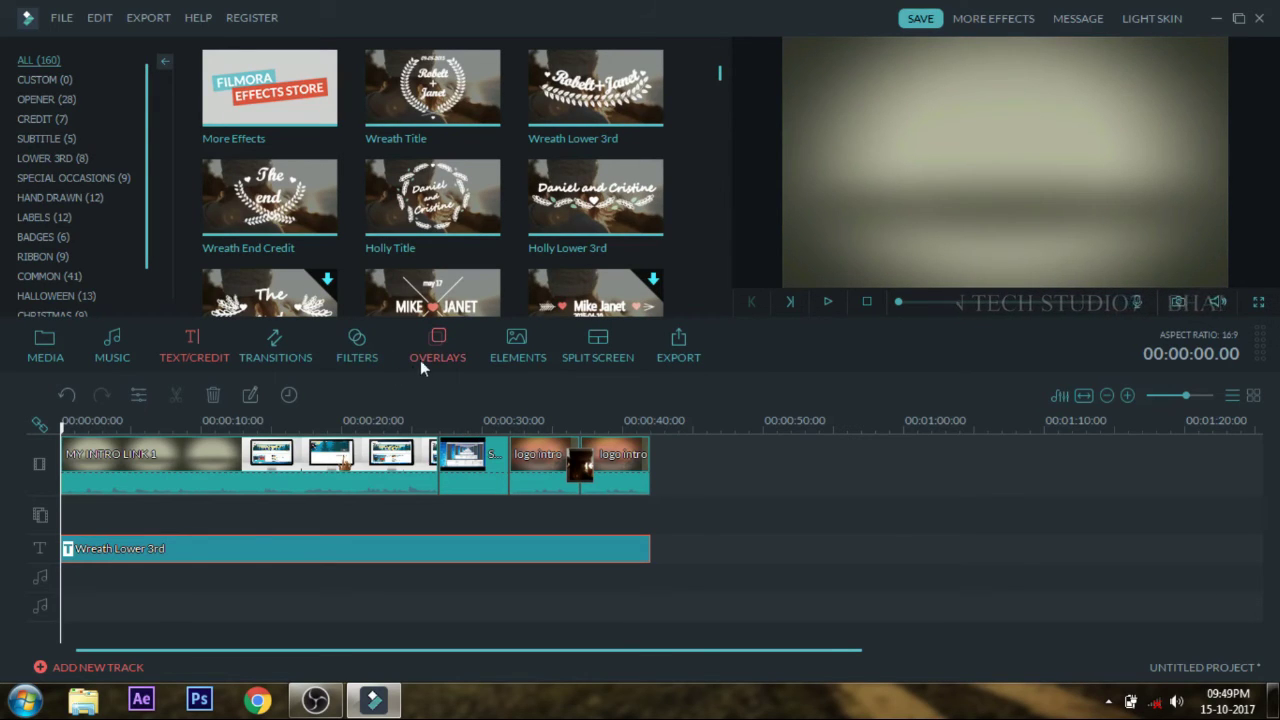
Browse the filters, add Colorful Light Leaks 3 to the clip between MY INTRO LINK 1 and the logo intros, and preview it
click(357, 345)
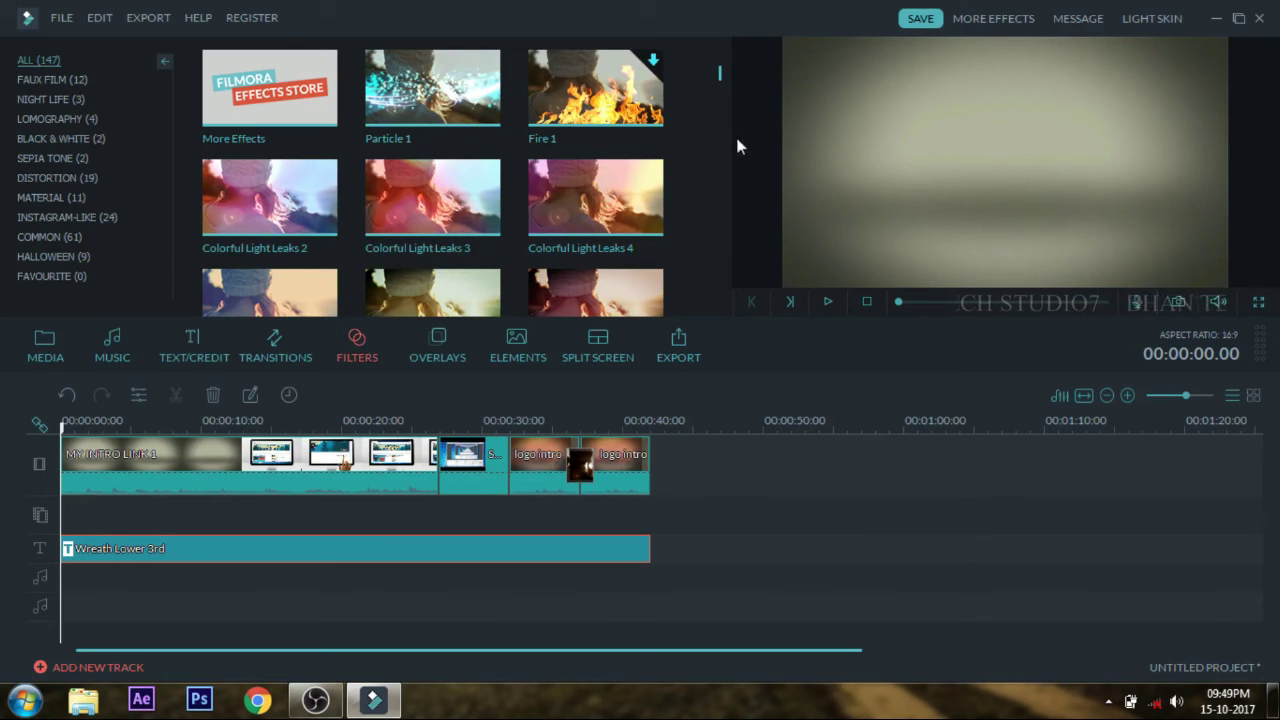
drag(724, 83, 716, 203)
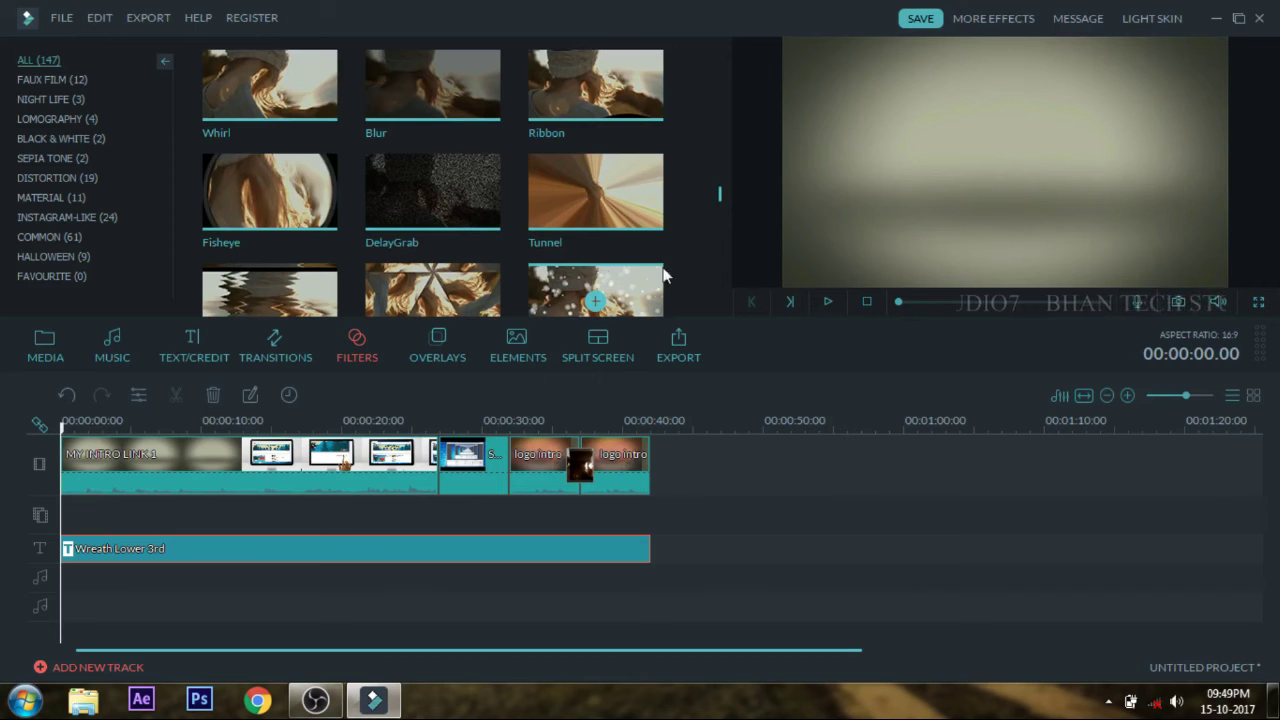
drag(718, 198, 715, 72)
scroll(710, 138, up, 2)
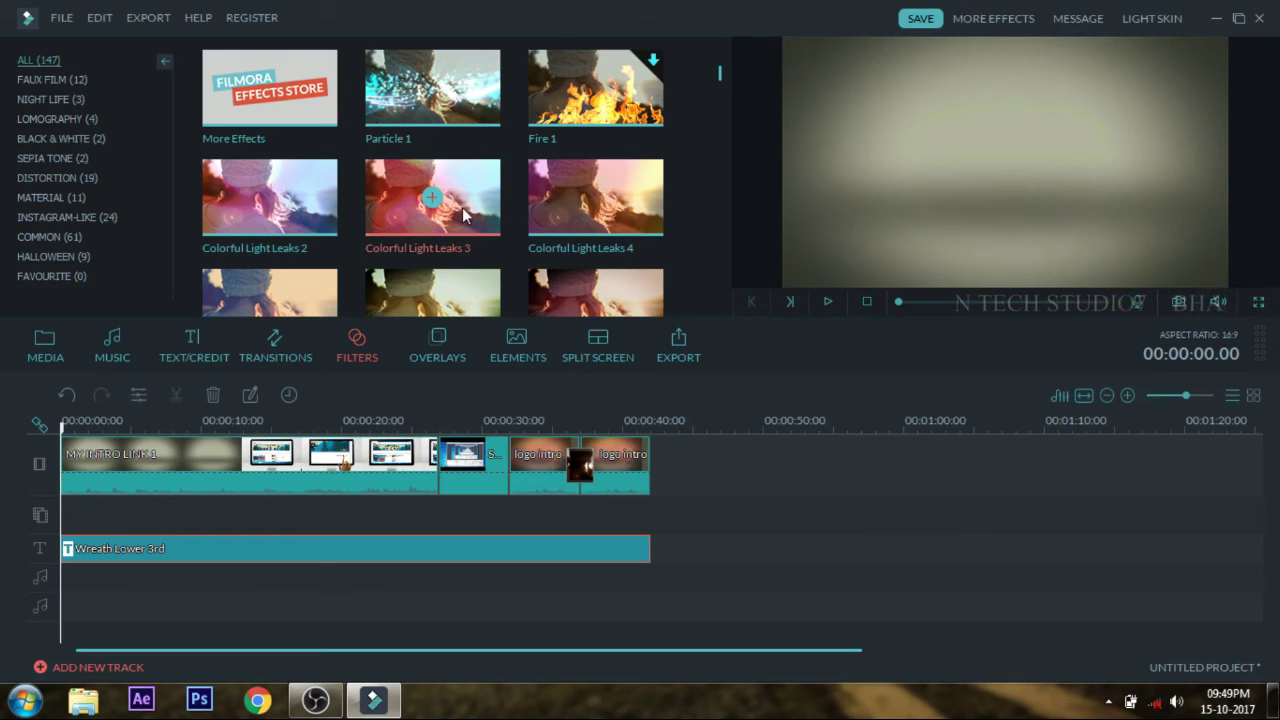
drag(460, 235, 457, 462)
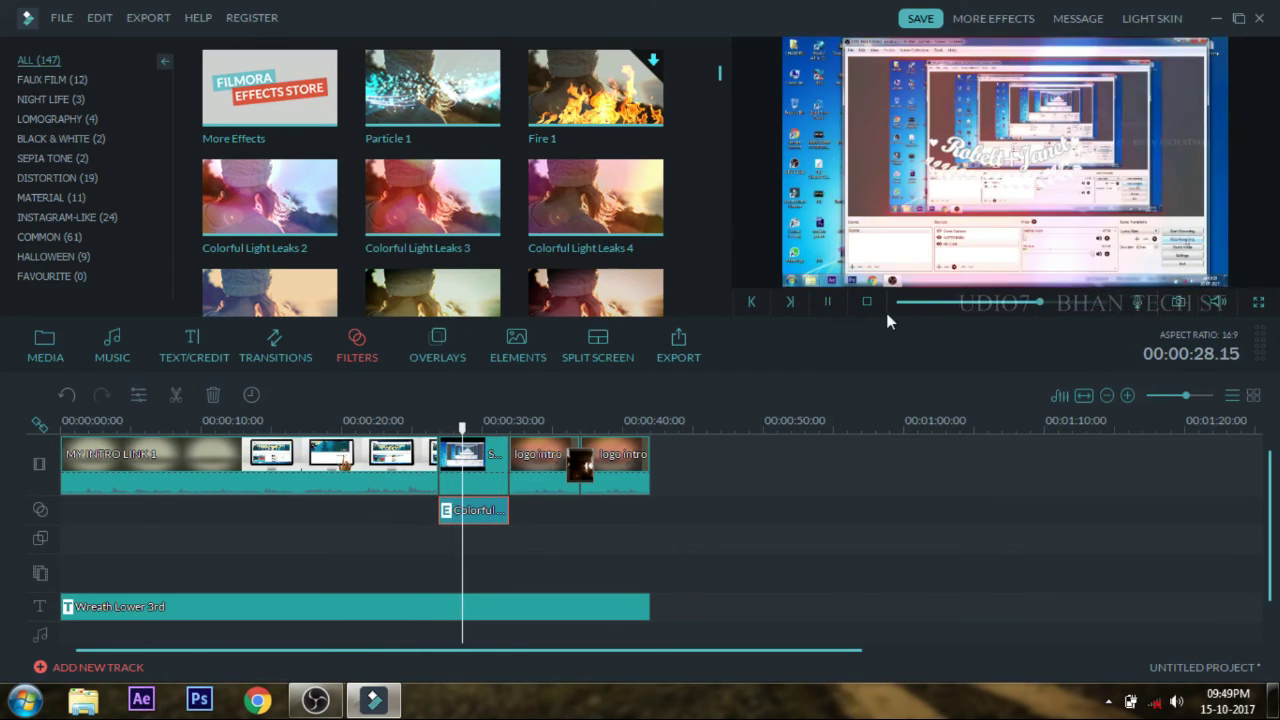
click(828, 301)
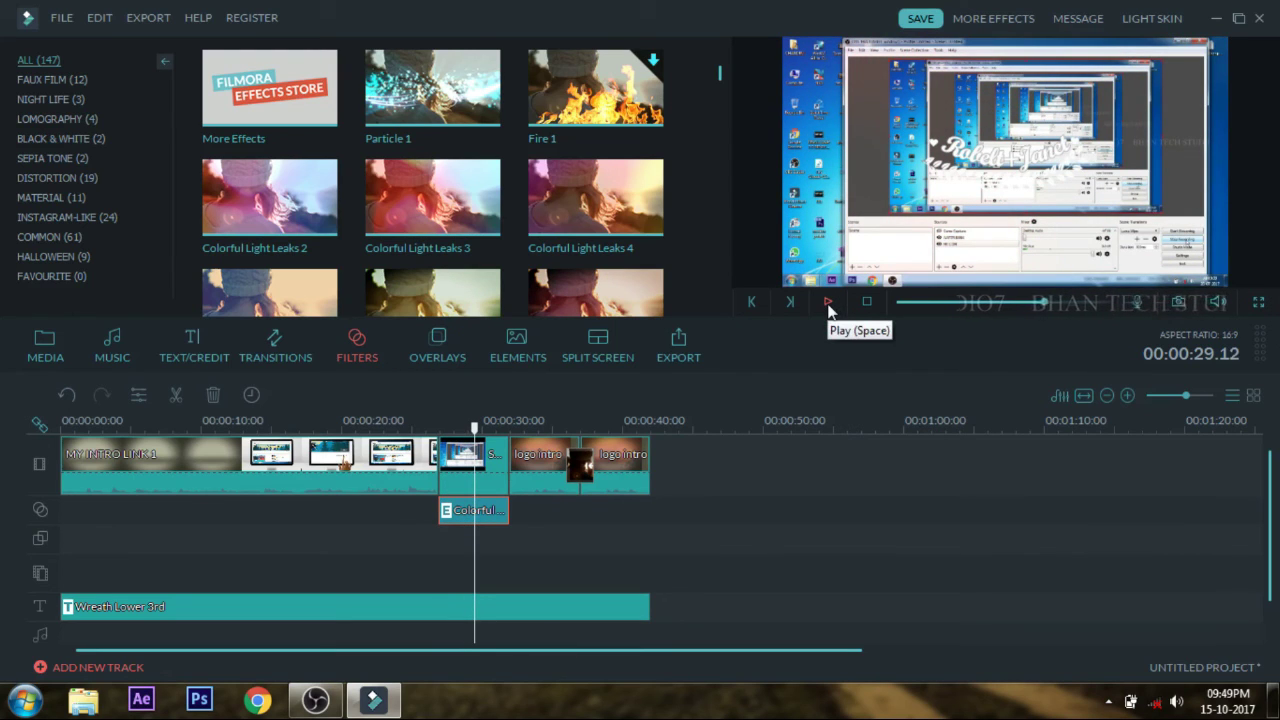